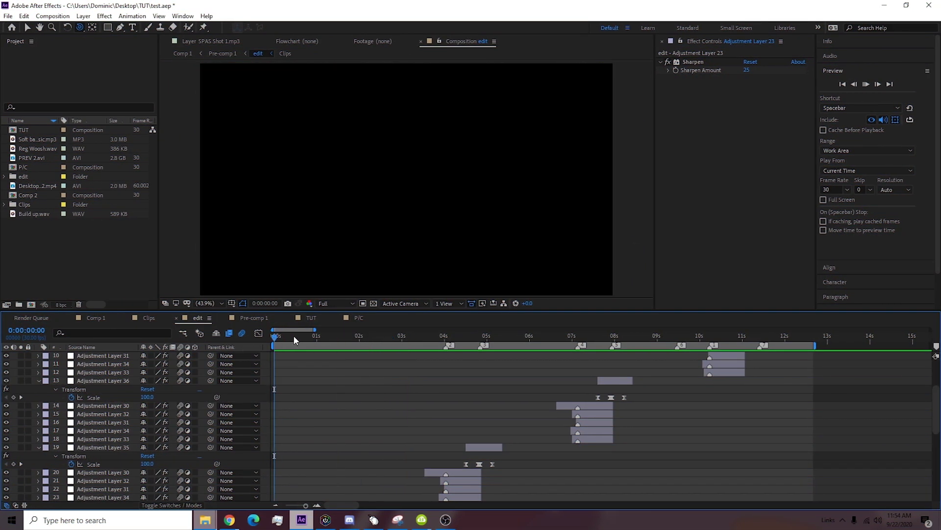
# Examine the existing time remap curve of the Miro #3.mp4 layer around 0:00:04:01 in the graph editor.
pyautogui.press('space')
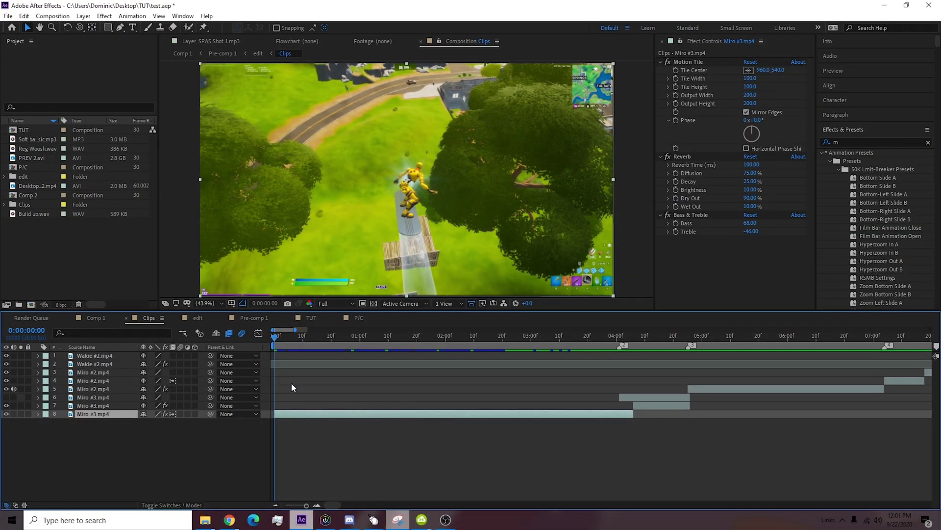
pyautogui.moveTo(290, 340); pyautogui.dragTo(629, 357)
pyautogui.click(639, 408)
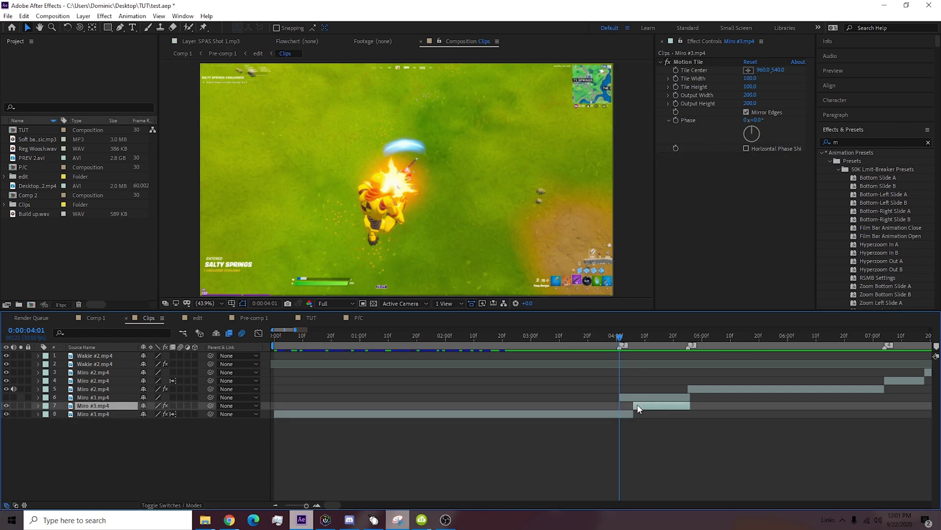
pyautogui.hotkey('ctrl', 'alt', 't')
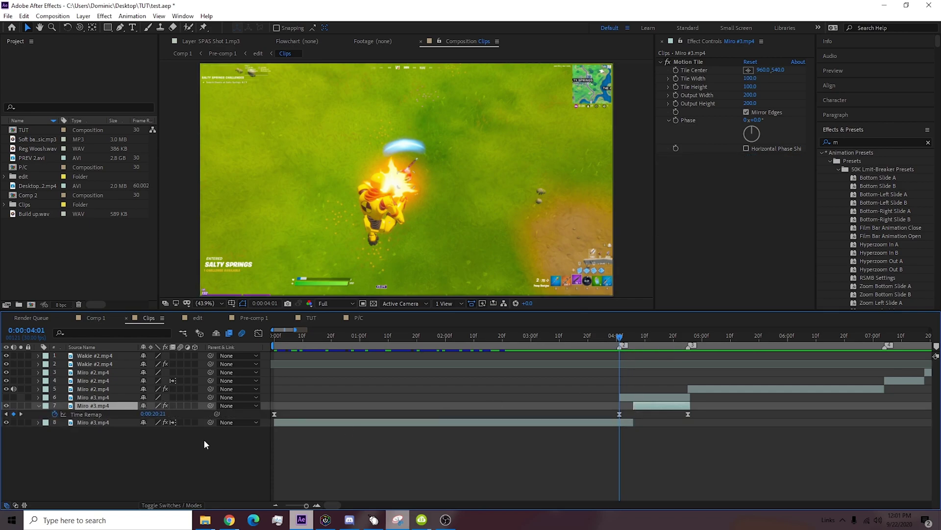
pyautogui.click(258, 333)
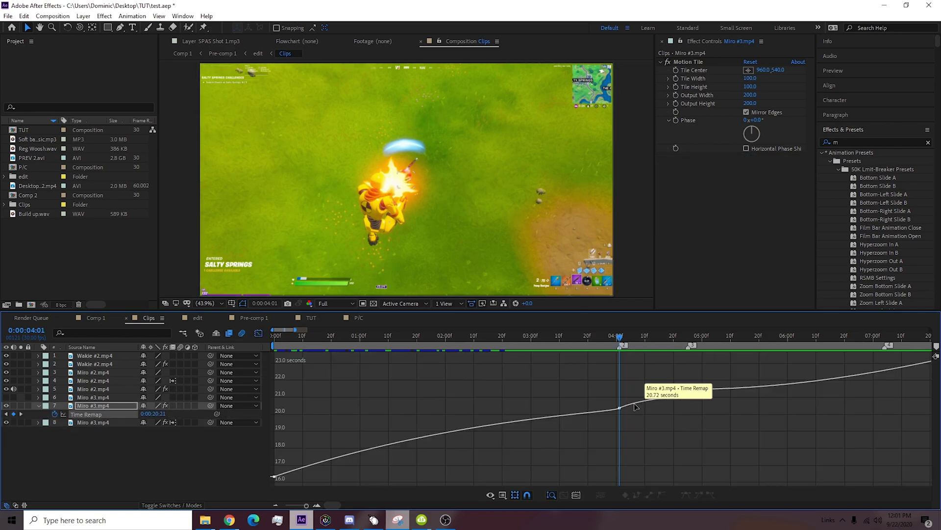
pyautogui.click(619, 408)
pyautogui.press('=')
pyautogui.press('=')
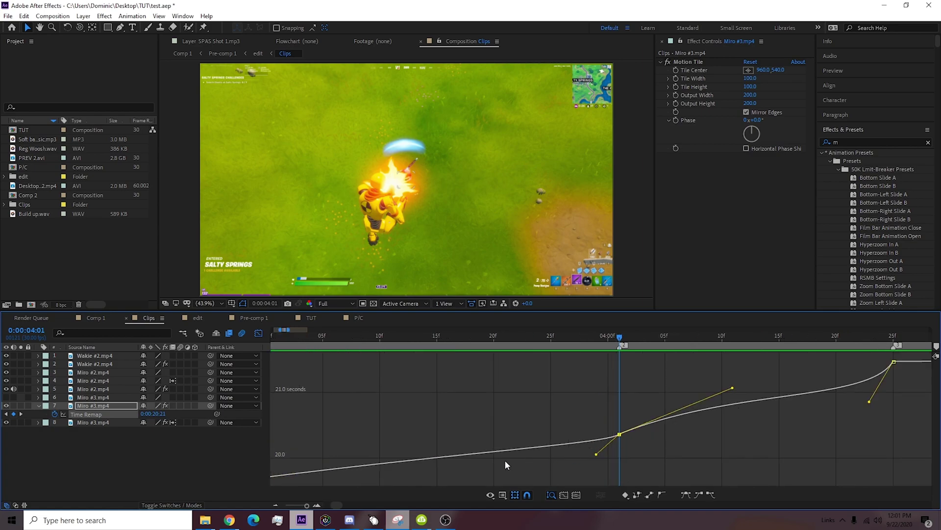
pyautogui.press('-')
pyautogui.press('-')
pyautogui.press('-')
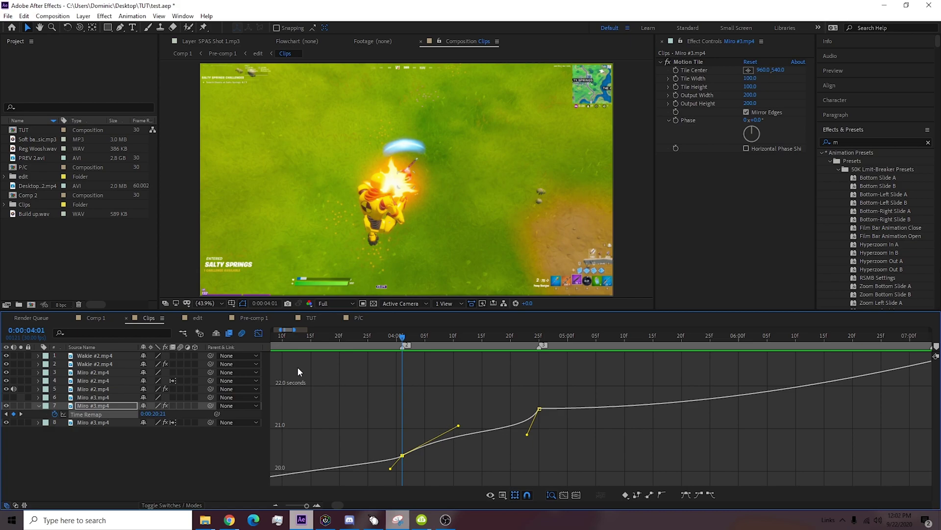
pyautogui.click(256, 333)
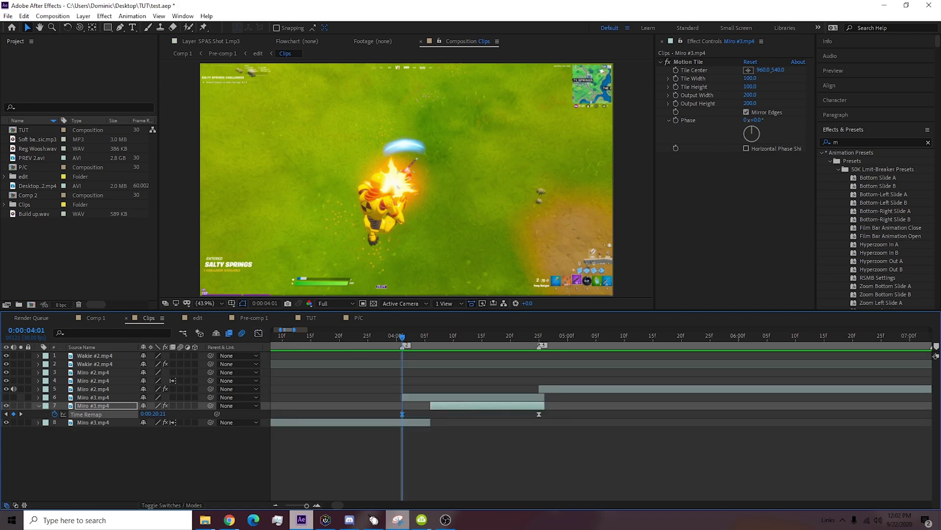
# Hide the topmost Wakie #2.mp4 layer and split the one below it at the shot, at 0:00:10:07.
pyautogui.press('-')
pyautogui.press('k')
pyautogui.moveTo(545, 336)
pyautogui.mouseDown()
pyautogui.moveTo(931, 335)
pyautogui.moveTo(589, 343)
pyautogui.moveTo(737, 357)
pyautogui.moveTo(801, 356)
pyautogui.moveTo(804, 344)
pyautogui.mouseUp()
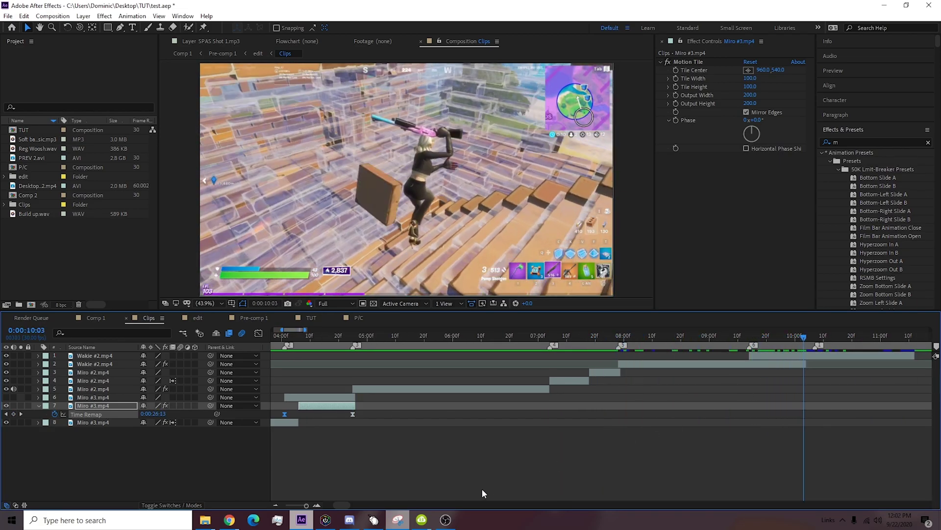
pyautogui.click(346, 503)
pyautogui.moveTo(355, 504); pyautogui.dragTo(348, 504)
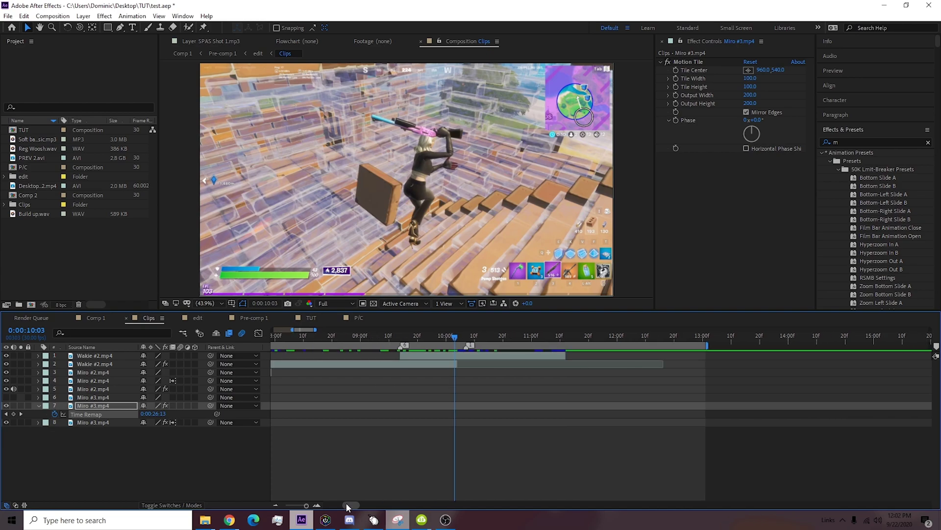
pyautogui.click(474, 362)
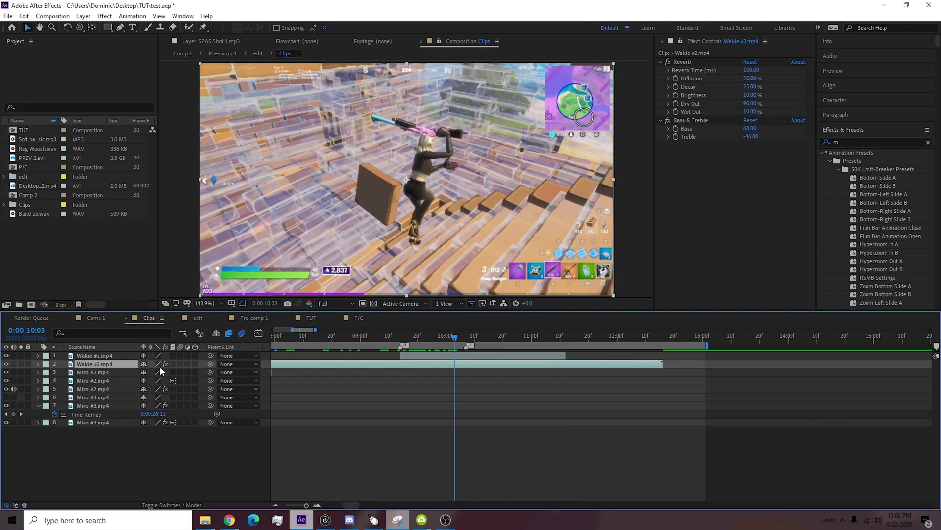
pyautogui.click(6, 355)
pyautogui.moveTo(455, 336); pyautogui.dragTo(465, 337)
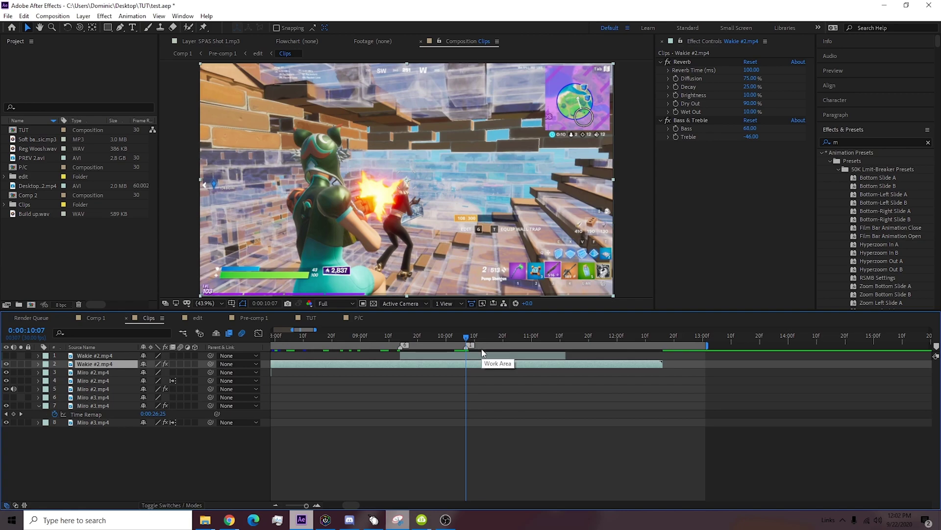
pyautogui.hotkey('ctrl', 'shift', 'd')
# Enable time remapping on the new Wakie #2.mp4 segment, end it at 0:00:11:12 and add a Time Remap keyframe there.
pyautogui.hotkey('ctrl', 'alt', 't')
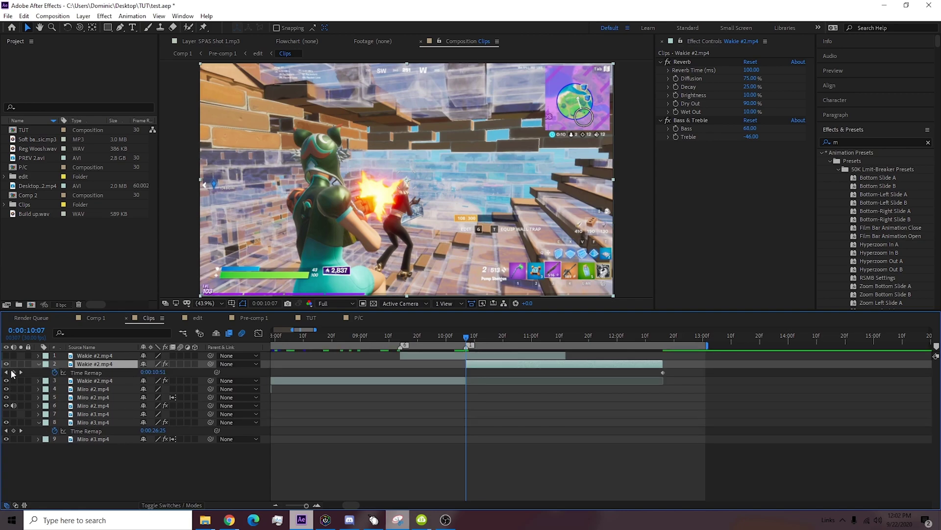
pyautogui.moveTo(649, 338); pyautogui.dragTo(566, 337)
pyautogui.hotkey('alt', ']')
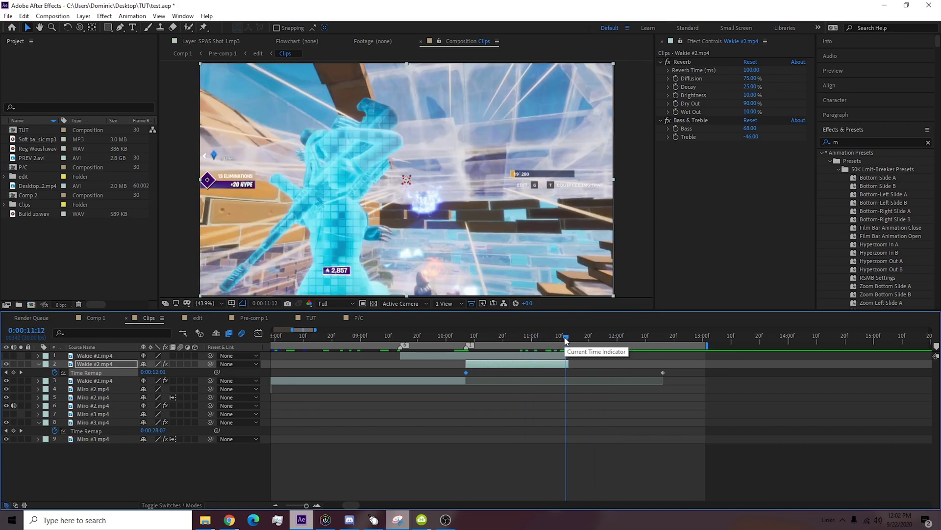
pyautogui.click(14, 372)
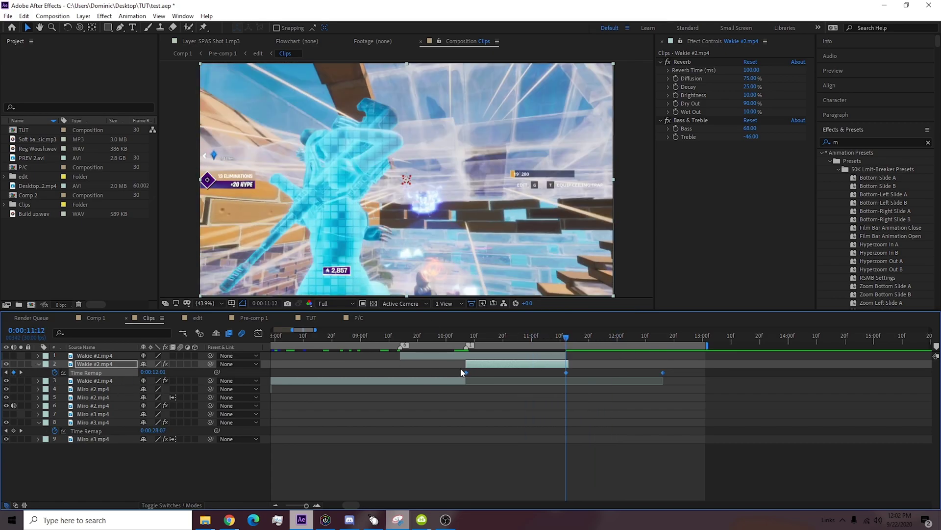
# Apply Easy Ease to the Time Remap keyframes of the split Wakie #2.mp4 segment.
pyautogui.rightClick(466, 372)
pyautogui.moveTo(505, 494)
pyautogui.click(603, 430)
# Shape the segment's Time Remap graph with a steep start at 0:00:10:07, a slow middle and a steep finish at 0:00:11:12.
pyautogui.click(259, 334)
pyautogui.press('j')
pyautogui.press('j')
pyautogui.press('k')
pyautogui.press('=')
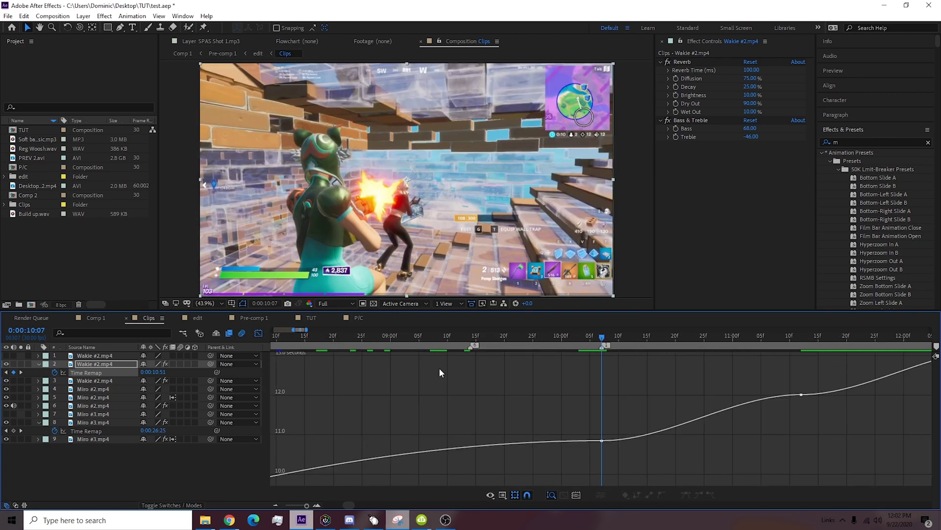
pyautogui.click(612, 435)
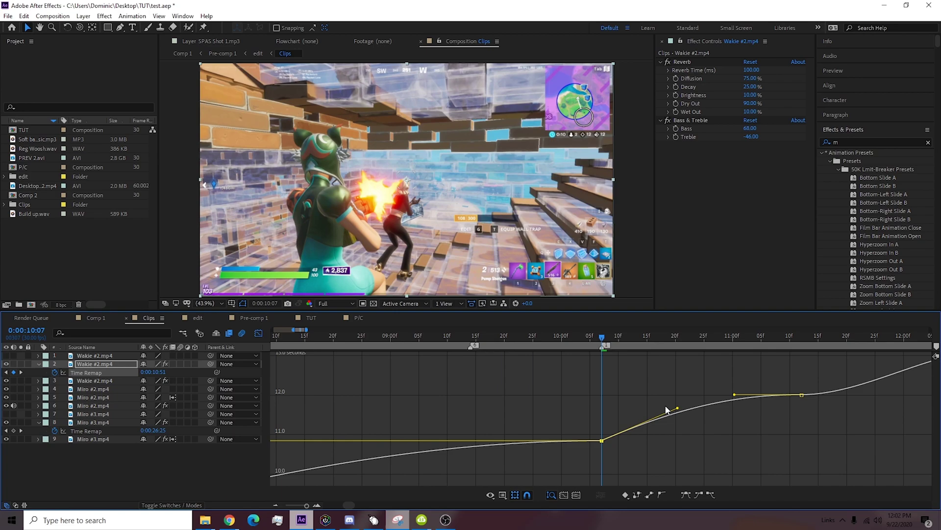
pyautogui.moveTo(734, 394); pyautogui.dragTo(780, 426)
# Examine the remapped shot frame by frame from 0:00:10:07 to about 0:00:10:27.
pyautogui.click(852, 72)
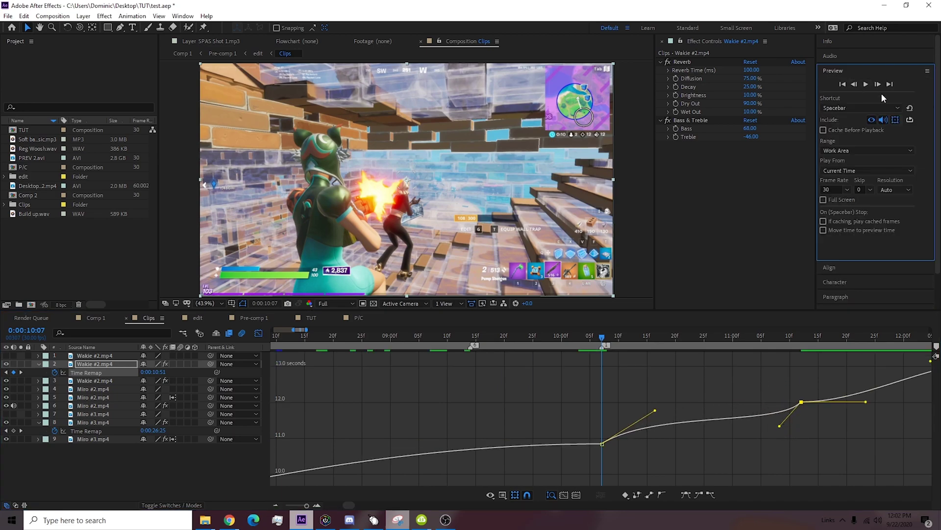
pyautogui.click(877, 84)
pyautogui.click(878, 84)
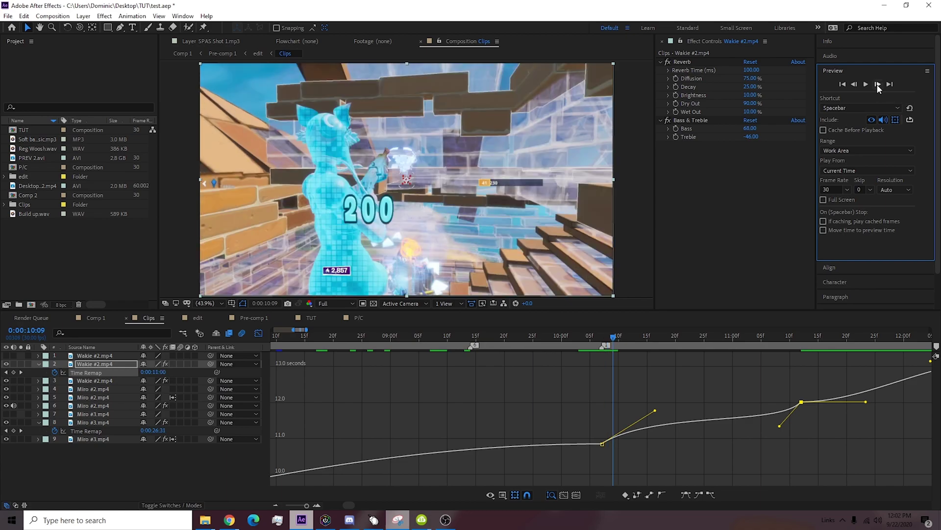
pyautogui.click(878, 84)
pyautogui.click(878, 85)
pyautogui.click(877, 84)
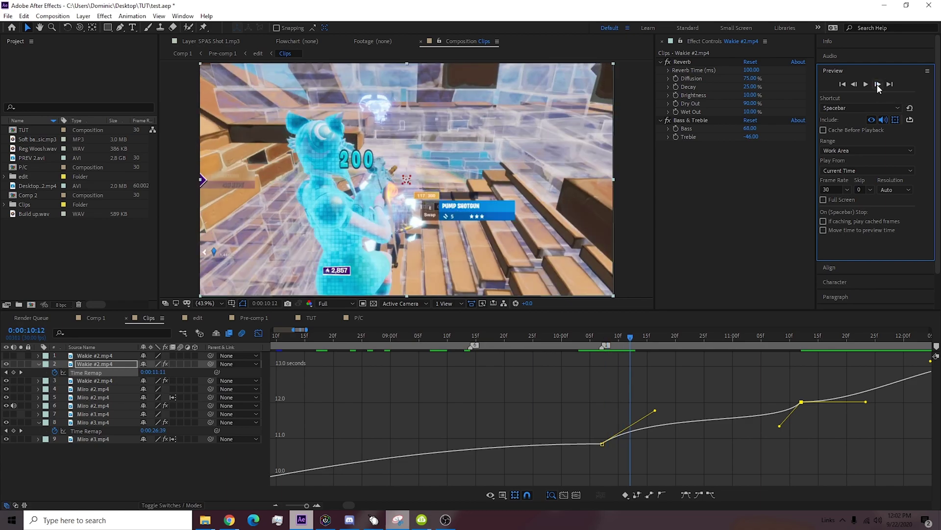
pyautogui.click(877, 85)
pyautogui.click(878, 84)
pyautogui.click(878, 84)
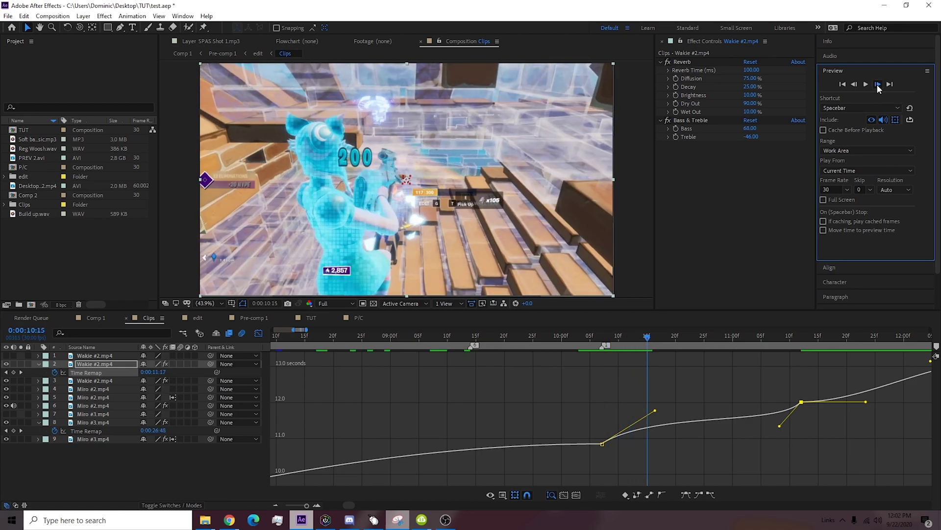
pyautogui.click(878, 84)
pyautogui.click(878, 84)
pyautogui.click(878, 84)
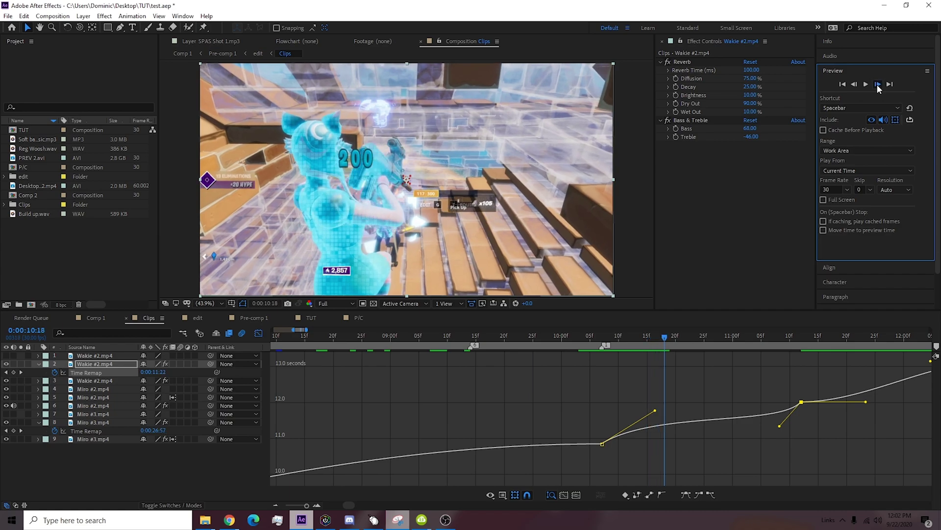
pyautogui.click(878, 84)
pyautogui.click(878, 84)
pyautogui.click(877, 84)
pyautogui.click(877, 84)
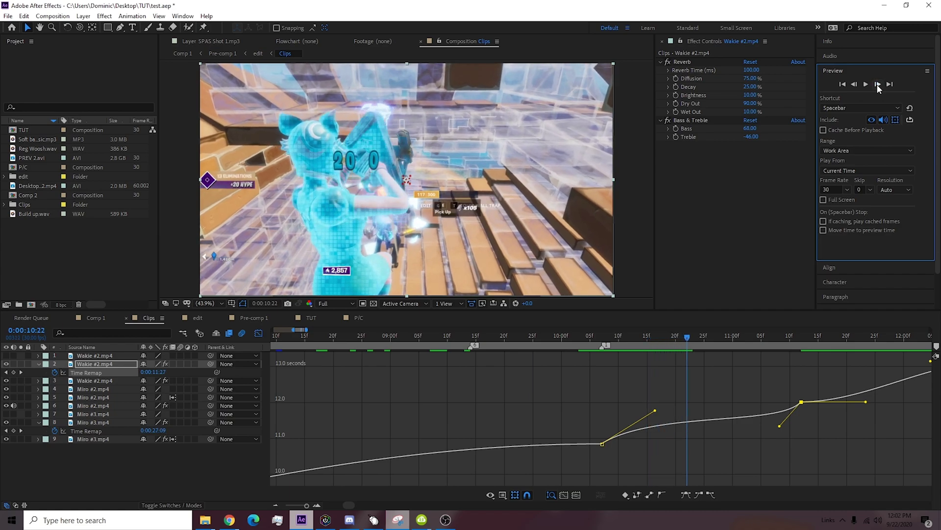
pyautogui.click(878, 85)
pyautogui.click(878, 84)
pyautogui.click(877, 84)
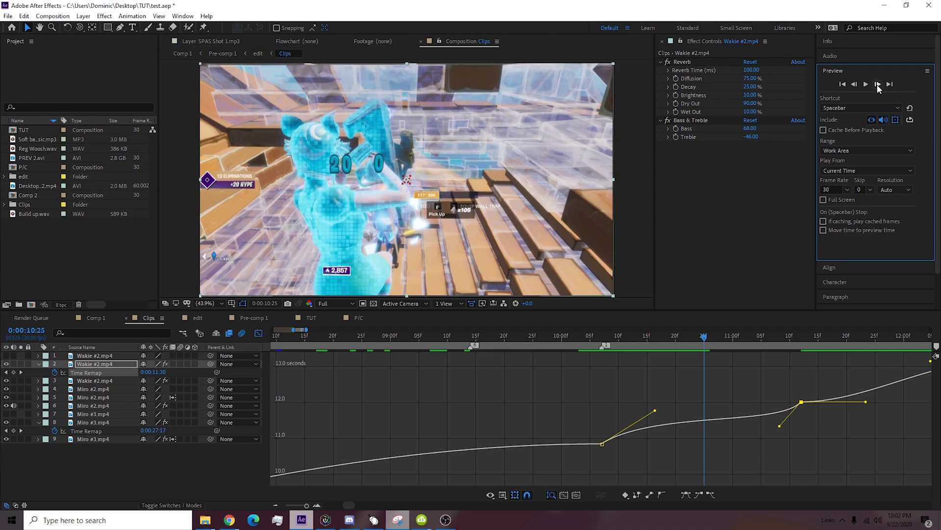
pyautogui.click(878, 85)
pyautogui.click(877, 84)
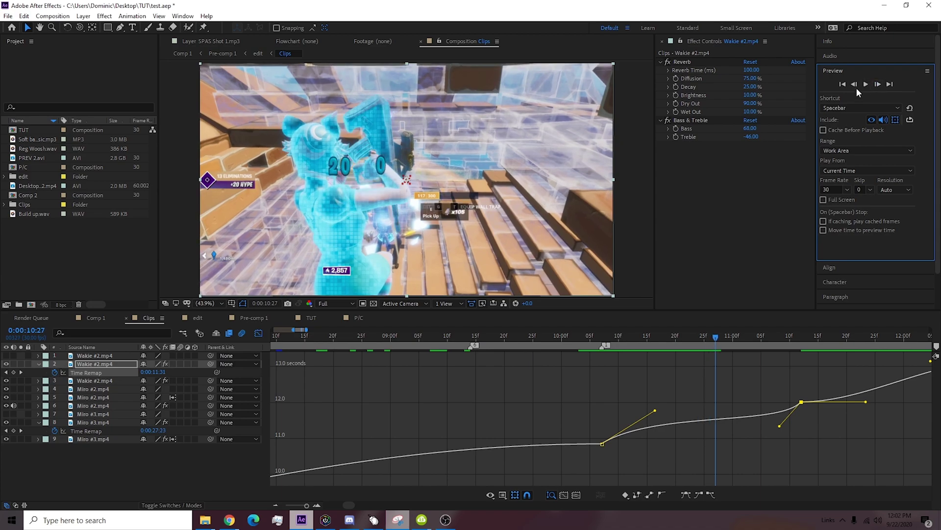
pyautogui.click(855, 84)
# Lengthen the first keyframe's outgoing handle, shorten the second keyframe's incoming handle, and check the frames from 0:00:10:25 to 0:00:10:29.
pyautogui.moveTo(655, 411); pyautogui.dragTo(666, 400)
pyautogui.moveTo(776, 420)
pyautogui.mouseDown()
pyautogui.moveTo(787, 411)
pyautogui.moveTo(785, 426)
pyautogui.mouseUp()
pyautogui.click(801, 394)
pyautogui.press('pageup')
pyautogui.press('pageup')
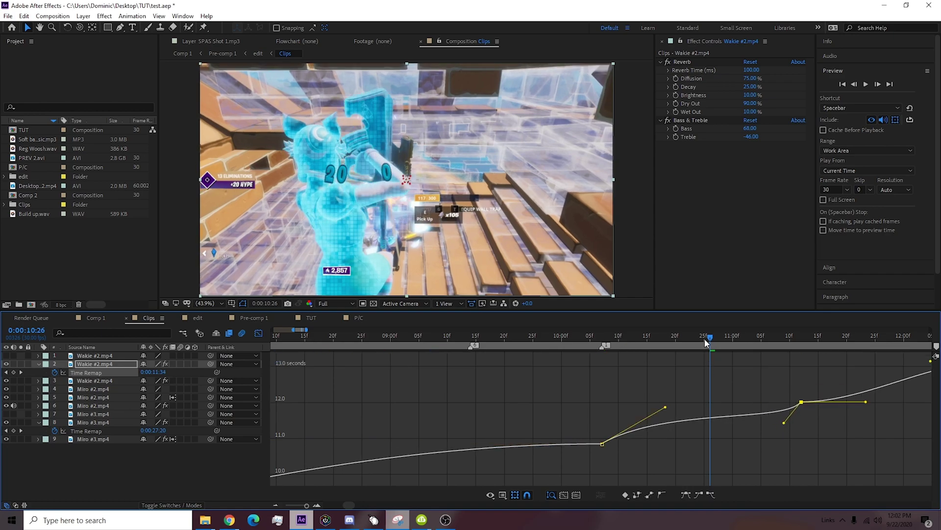
pyautogui.click(878, 84)
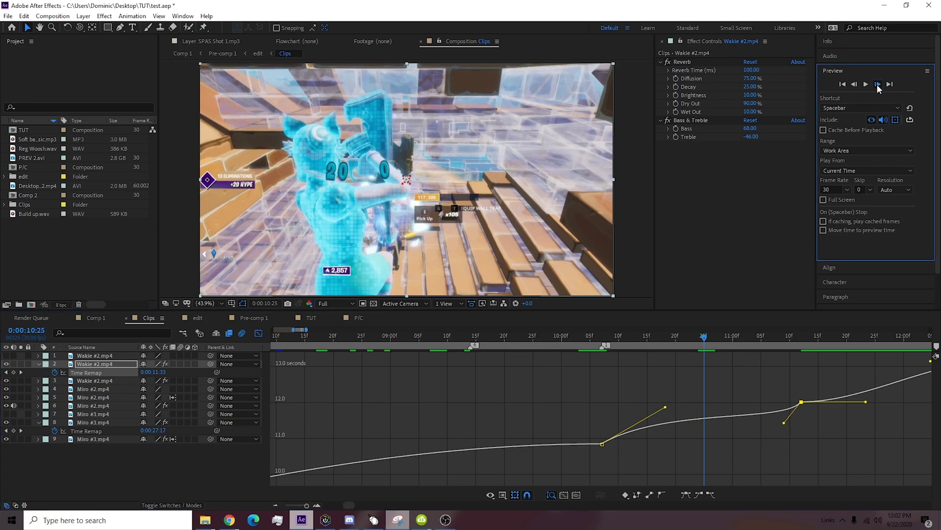
pyautogui.click(878, 85)
pyautogui.click(879, 85)
pyautogui.click(878, 84)
pyautogui.click(878, 85)
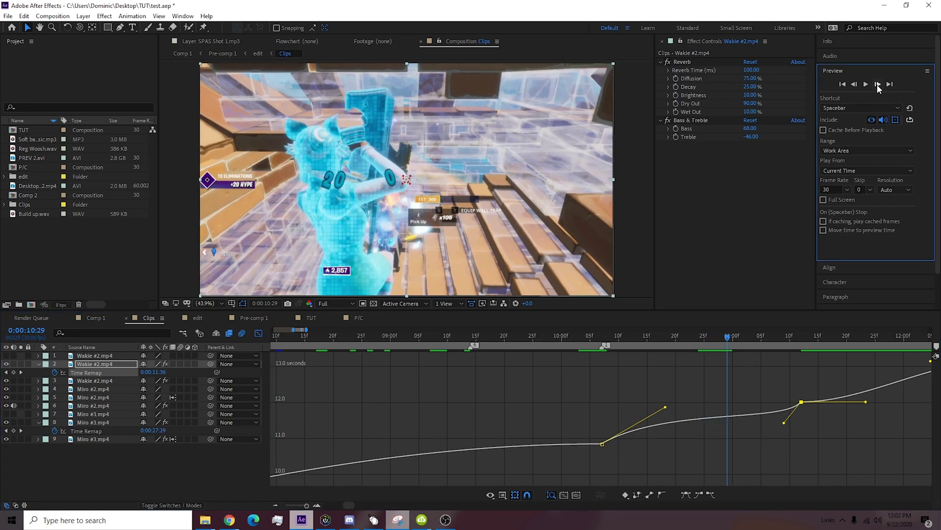
# Shorten and steepen the outgoing handle of the Time Remap keyframe at 0:00:10:07.
pyautogui.moveTo(662, 411); pyautogui.dragTo(639, 413)
pyautogui.press('pageup')
pyautogui.press('pageup')
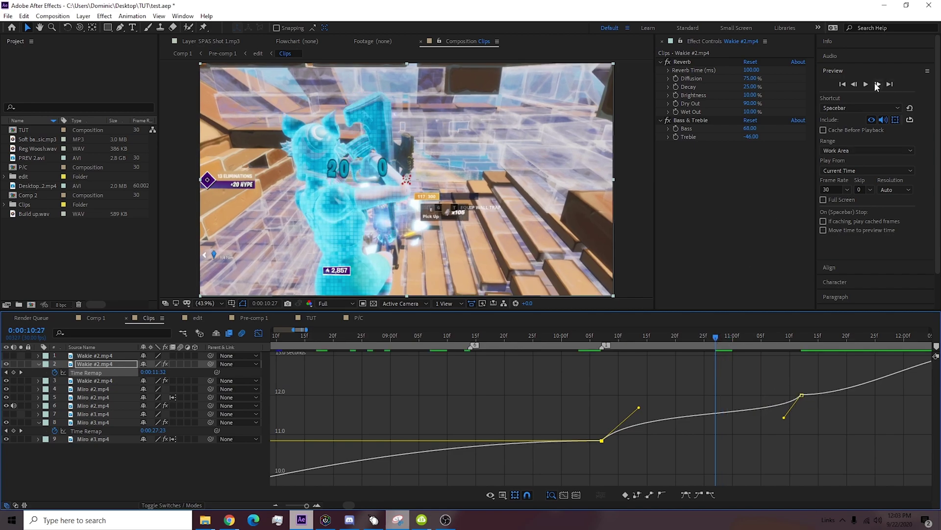
# Examine the adjusted slow motion frame by frame, up to 0:00:11:04 and again from about 0:00:10:18 to 0:00:11:02.
pyautogui.click(877, 84)
pyautogui.click(878, 85)
pyautogui.click(878, 84)
pyautogui.click(878, 84)
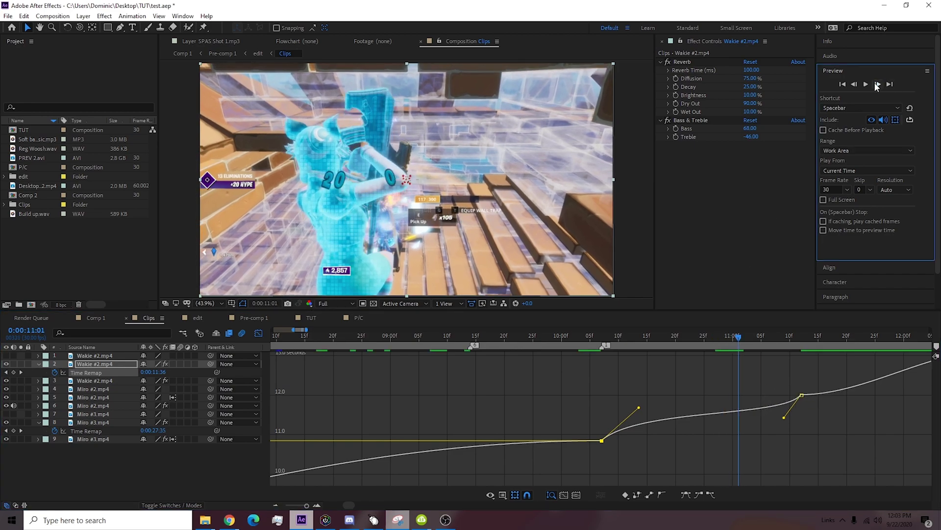
pyautogui.click(878, 84)
pyautogui.click(877, 84)
pyautogui.click(878, 85)
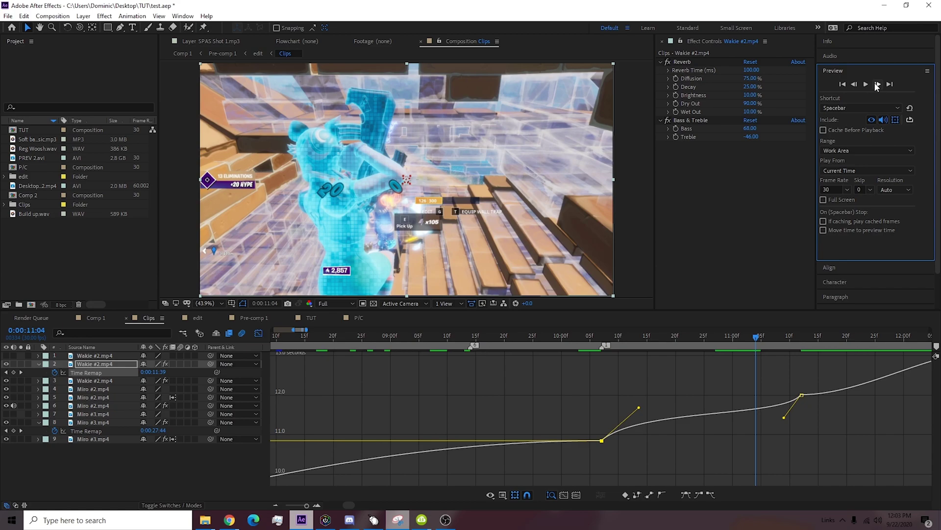
pyautogui.click(877, 85)
pyautogui.click(665, 338)
pyautogui.click(878, 85)
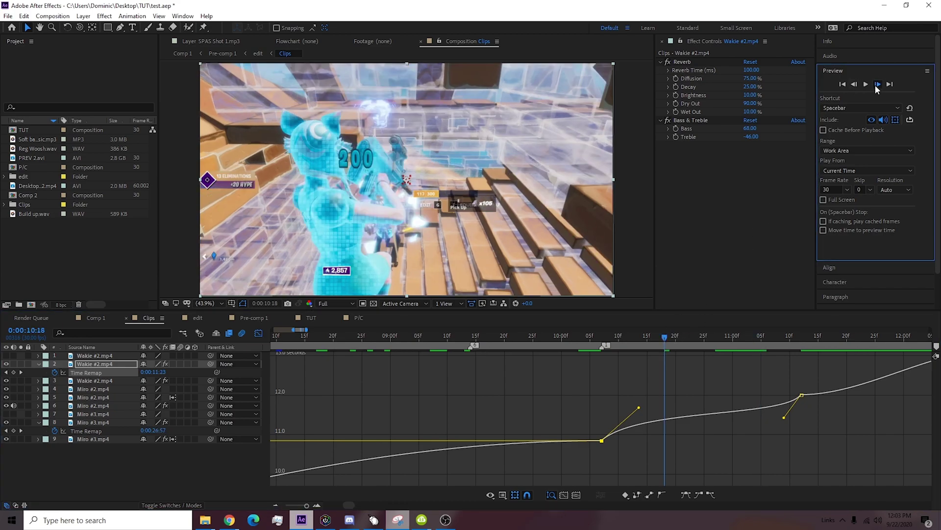
pyautogui.click(878, 85)
pyautogui.click(878, 84)
pyautogui.click(878, 84)
pyautogui.click(877, 85)
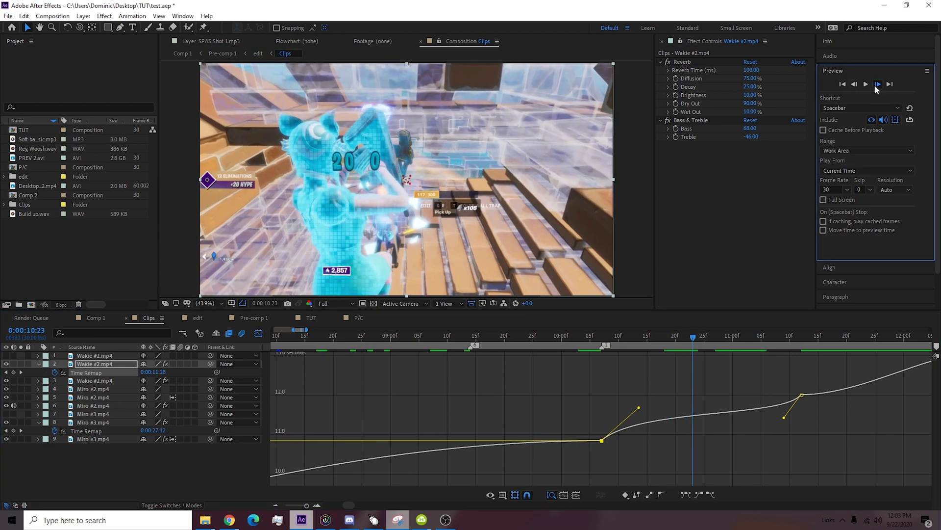
pyautogui.click(878, 85)
pyautogui.click(878, 84)
pyautogui.click(877, 84)
pyautogui.click(878, 84)
pyautogui.click(877, 84)
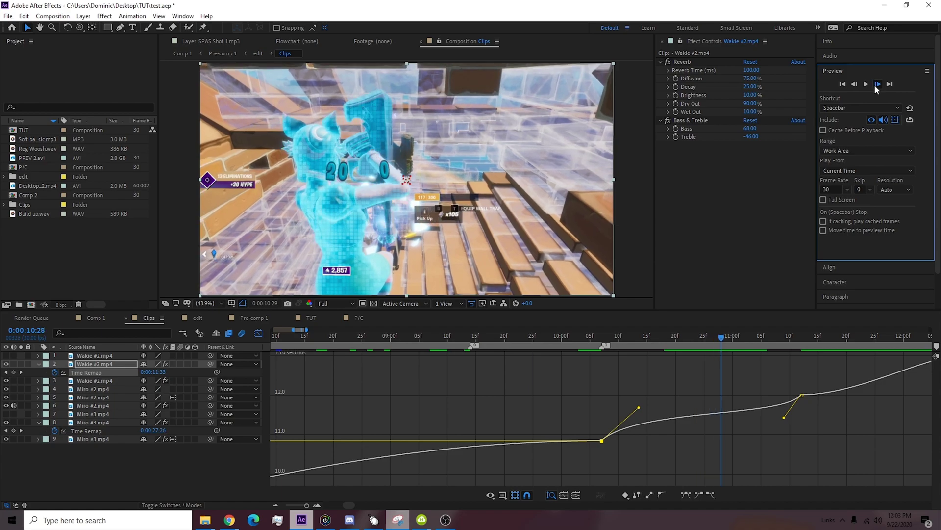
pyautogui.click(878, 84)
pyautogui.click(878, 84)
pyautogui.click(878, 84)
pyautogui.click(878, 84)
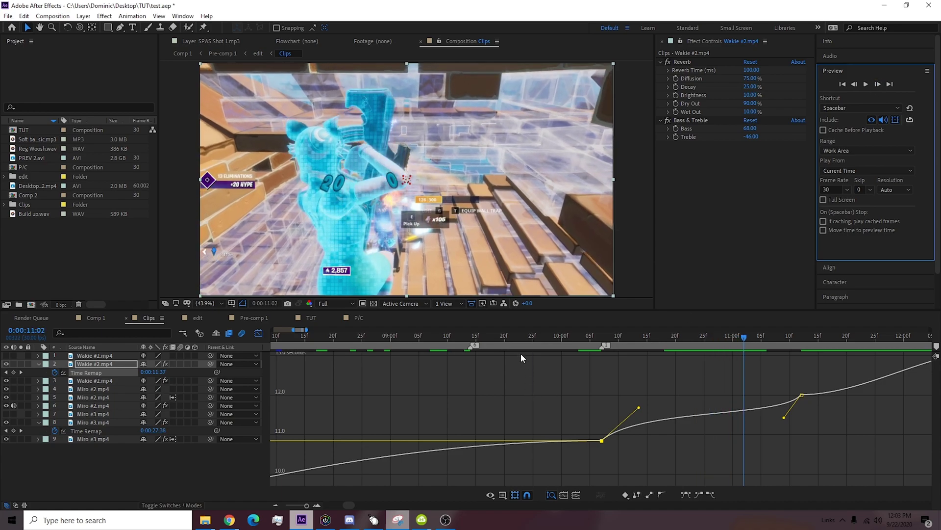
# Set the current time to 0:00:08:25, before the remapped segment, and return from the graph to the layer bars.
pyautogui.click(363, 337)
pyautogui.press('-')
pyautogui.click(258, 334)
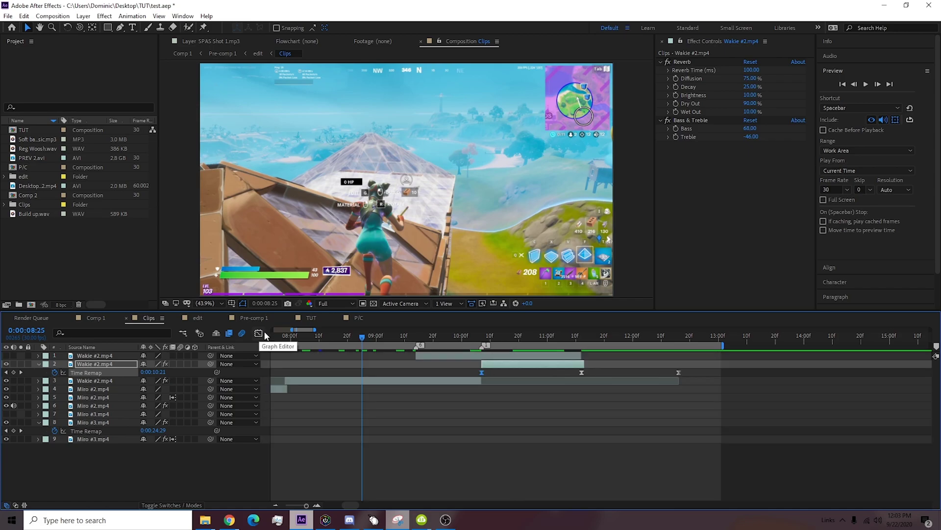
# Preview the slow motion in the Clips composition from 0:00:08:25 and again from 0:00:08:21, examining the Wakie #2.mp4 remapped segments.
pyautogui.press('space')
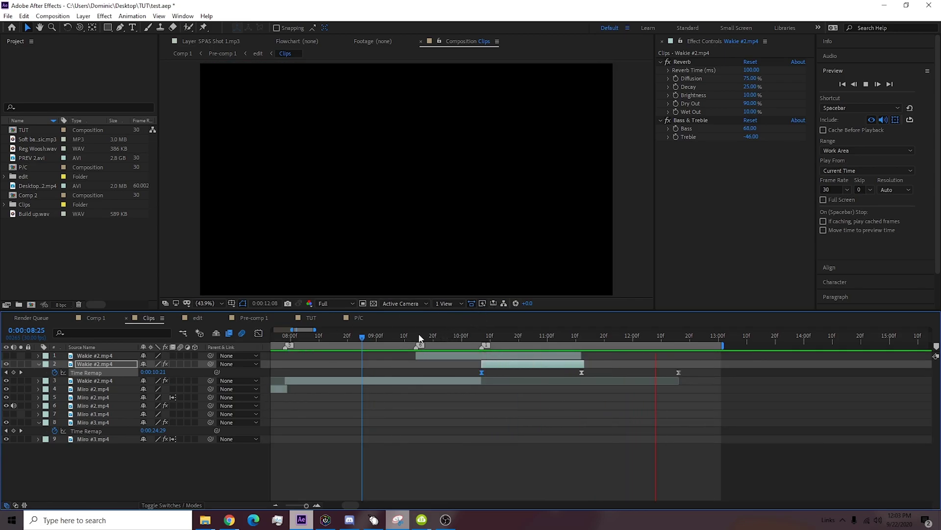
pyautogui.click(403, 337)
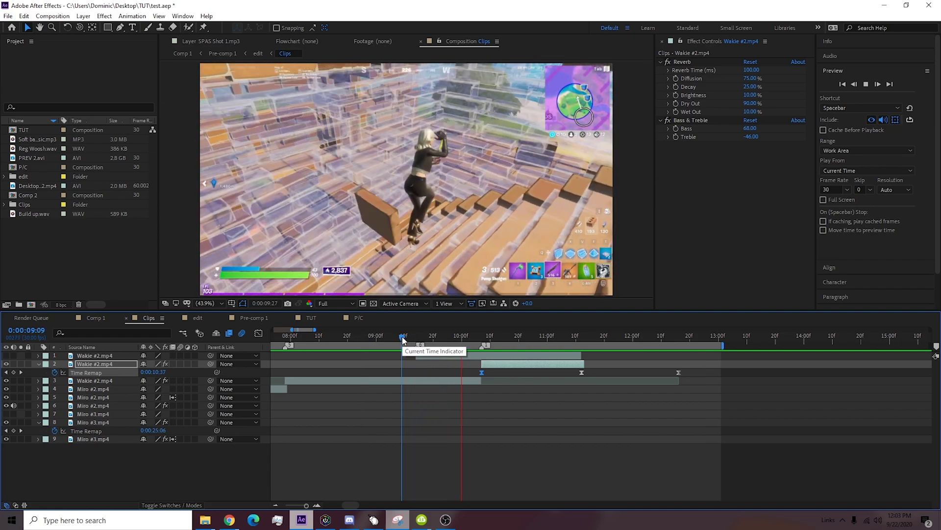
pyautogui.moveTo(403, 337); pyautogui.dragTo(415, 337)
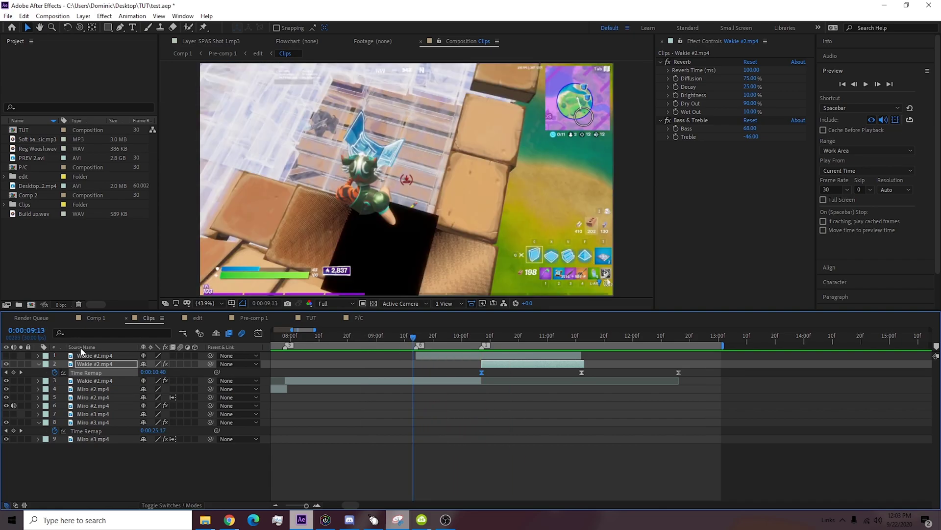
pyautogui.click(427, 381)
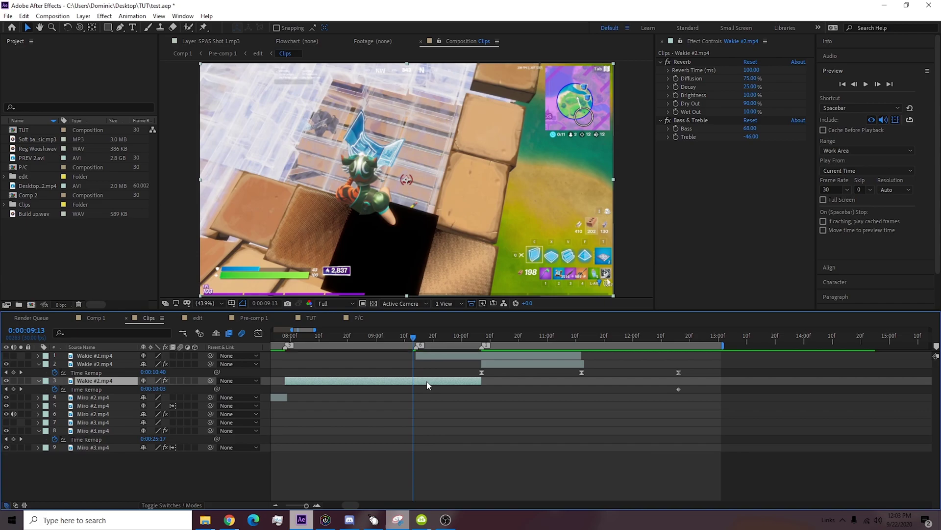
pyautogui.moveTo(404, 338); pyautogui.dragTo(349, 345)
pyautogui.press('space')
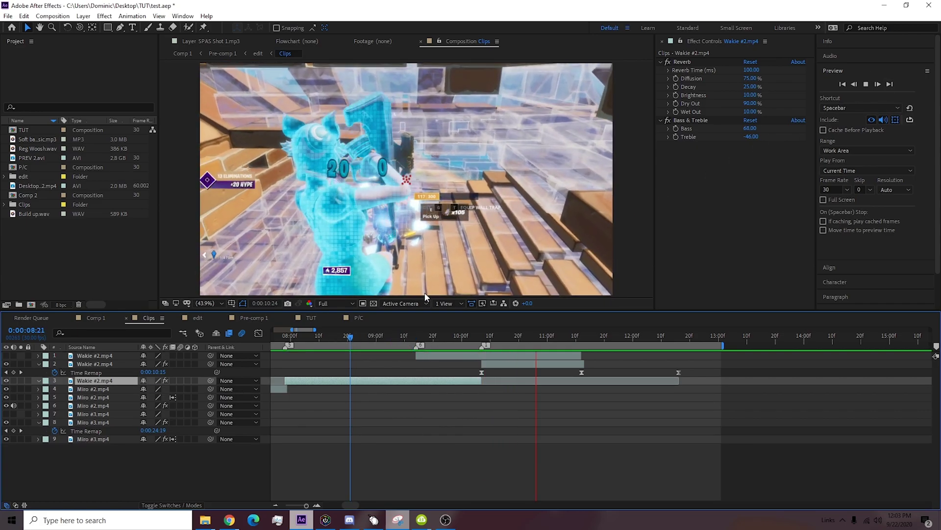
pyautogui.click(448, 333)
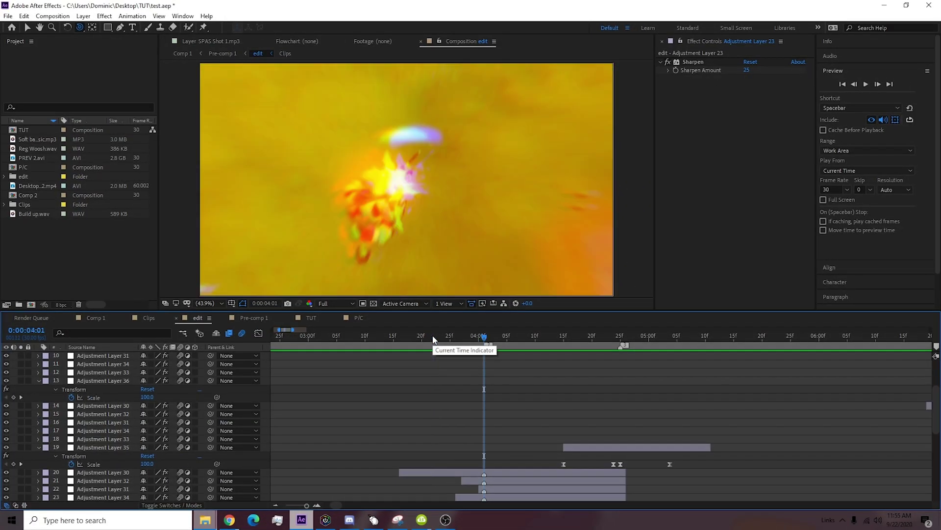
# In the edit composition, hide Adjustment Layers 30, 32, 31, 34 and 37 at 0:00:04:01, and delete Adjustment Layers 30 and 32.
pyautogui.click(499, 421)
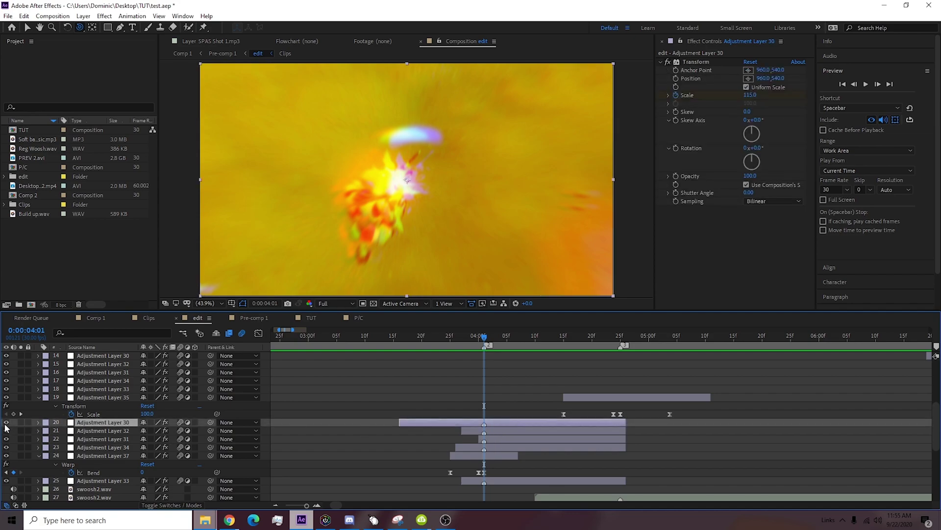
pyautogui.moveTo(6, 422); pyautogui.dragTo(13, 462)
pyautogui.click(363, 442)
pyautogui.click(494, 423)
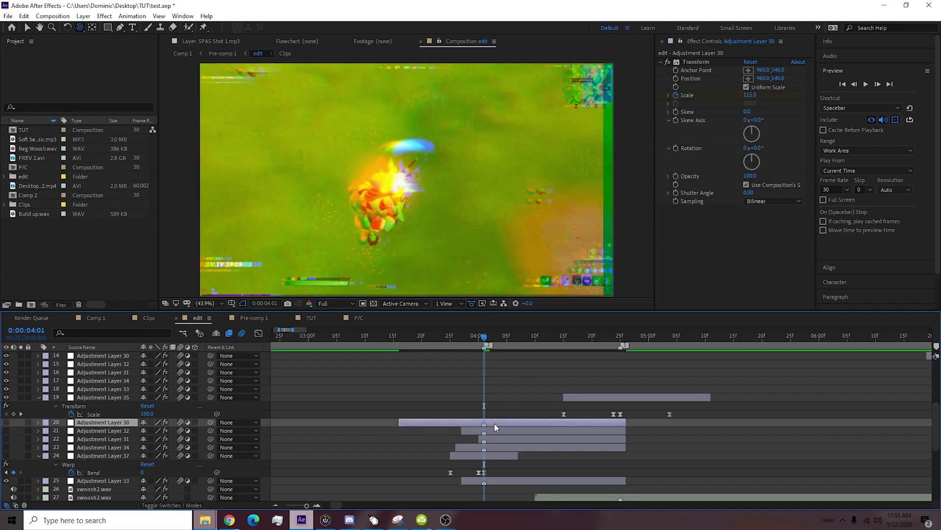
pyautogui.press('Delete')
pyautogui.click(496, 423)
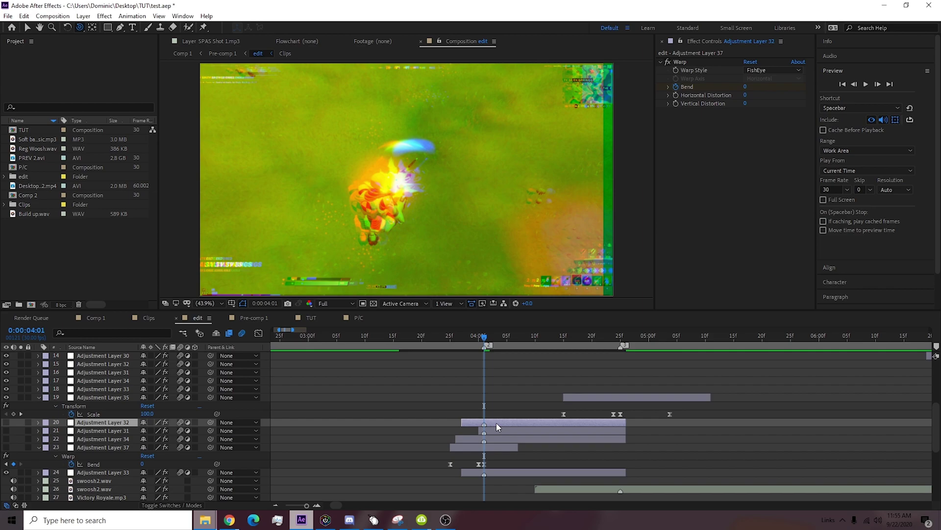
pyautogui.press('Delete')
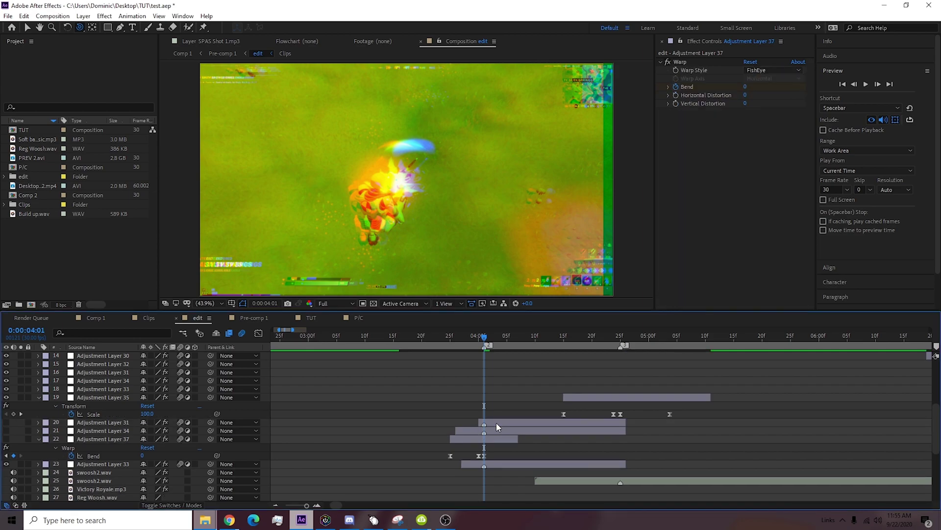
# Examine the effects on Adjustment Layers 31, 34, 37 and 33, and undo the deletion of Adjustment Layer 32 to review its effects.
pyautogui.click(496, 422)
pyautogui.click(504, 431)
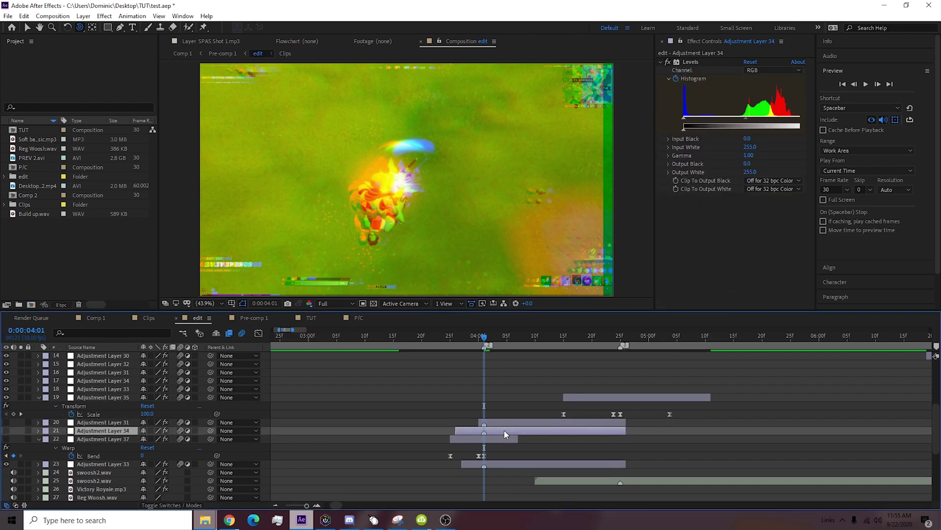
pyautogui.click(493, 439)
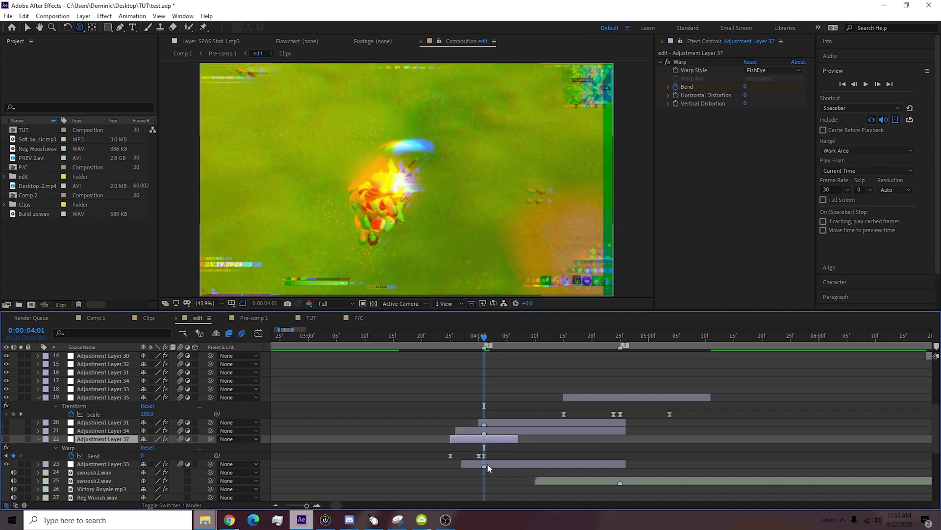
pyautogui.click(490, 463)
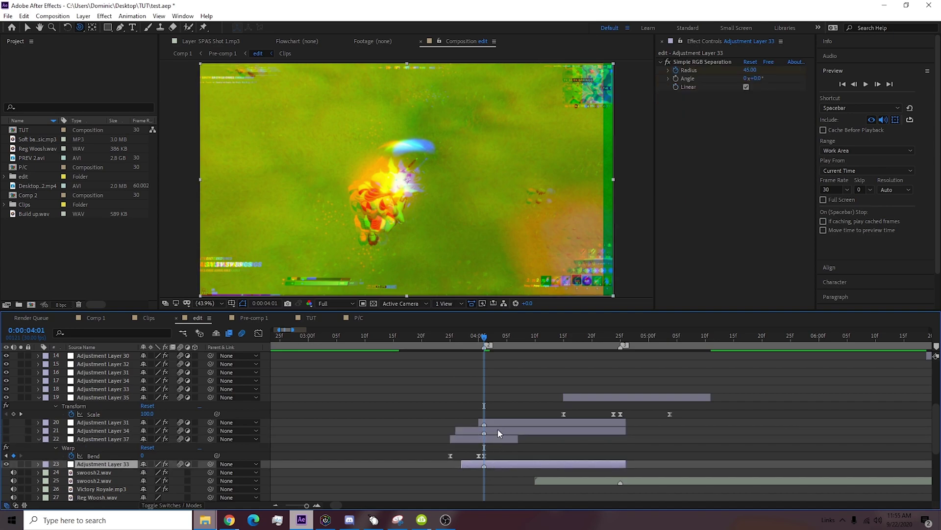
pyautogui.hotkey('ctrl', 'z')
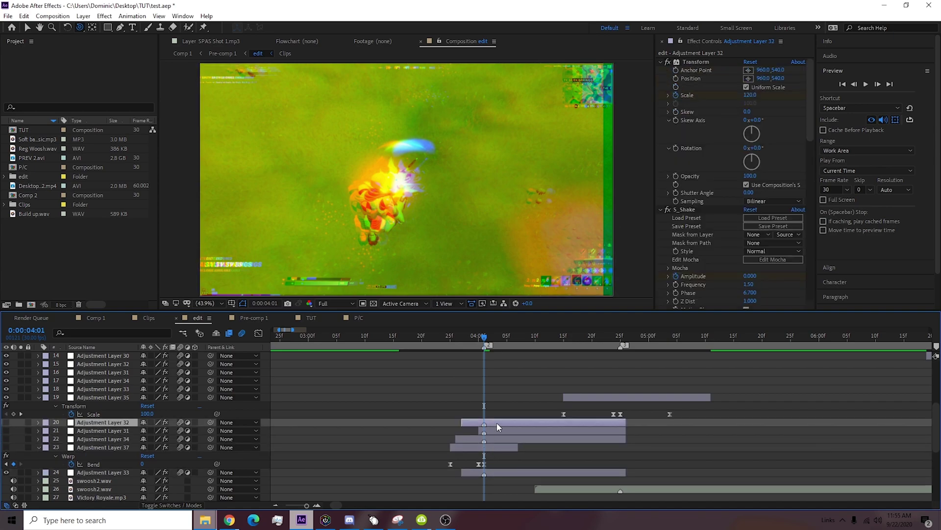
pyautogui.scroll(-15, 714, 191)
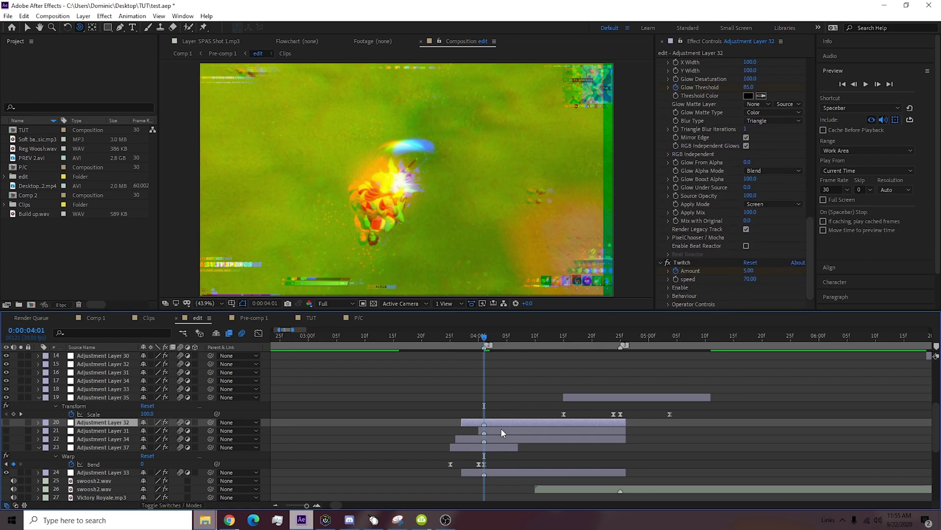
# Delete Adjustment Layers 32, 31, 34, 37 and 33 around 0:00:04:01, and add a new adjustment layer above the second swoosh2.wav.
pyautogui.keyDown('shift'); pyautogui.click(491, 474); pyautogui.keyUp('shift')
pyautogui.press('Delete')
pyautogui.click(544, 430)
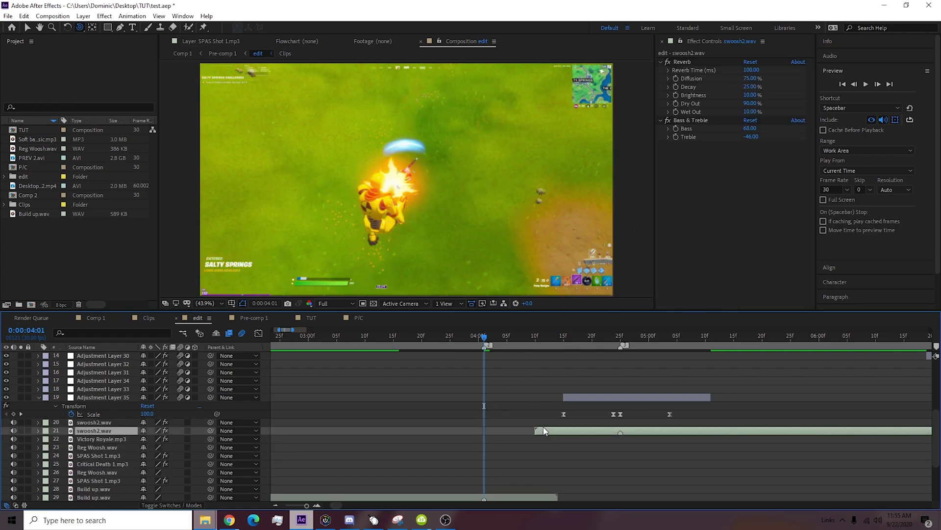
pyautogui.hotkey('ctrl', 'alt', 'y')
# Search the effects for "transf" and apply the Distort Transform effect to the new adjustment layer.
pyautogui.scroll(-2, 849, 147)
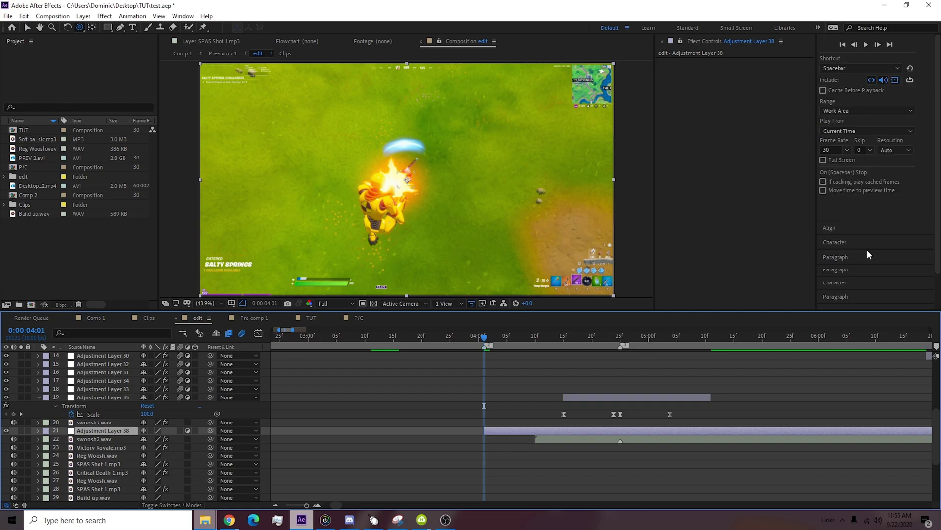
pyautogui.click(862, 272)
pyautogui.click(864, 142)
pyautogui.write('ter')
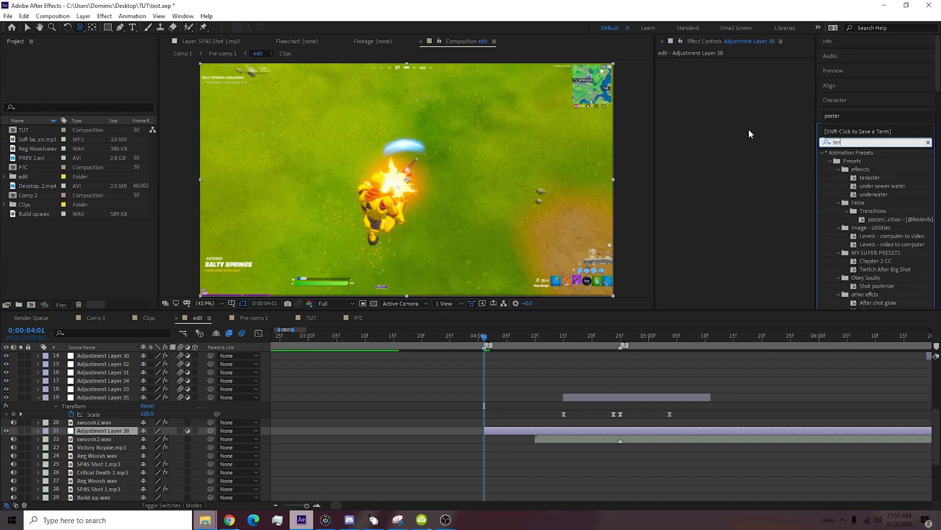
pyautogui.press('BackSpace')
pyautogui.press('BackSpace')
pyautogui.write('ransf')
pyautogui.doubleClick(864, 161)
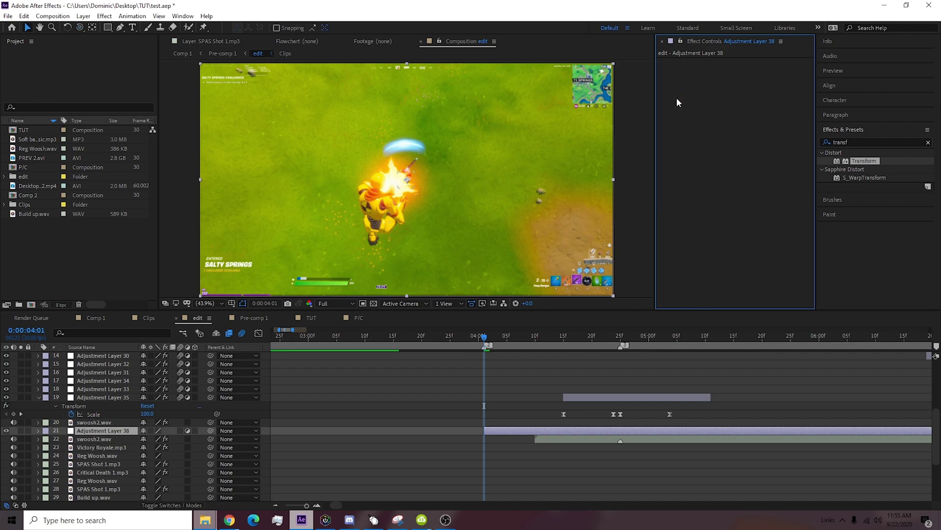
# Start the adjustment layer at 0:00:03:25 with a Transform Scale keyframe of 100 there, and reveal its keyframed properties.
pyautogui.press('=')
pyautogui.moveTo(450, 335); pyautogui.dragTo(416, 333)
pyautogui.hotkey('alt', '[')
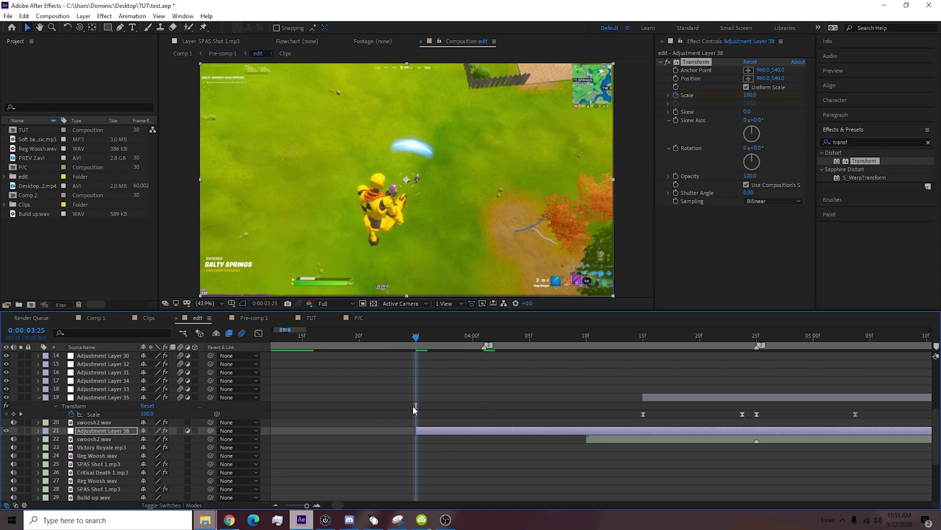
pyautogui.press('u')
# Keyframe the adjustment layer's Transform Scale at 115 on the marker at 0:00:04:01.
pyautogui.click(487, 336)
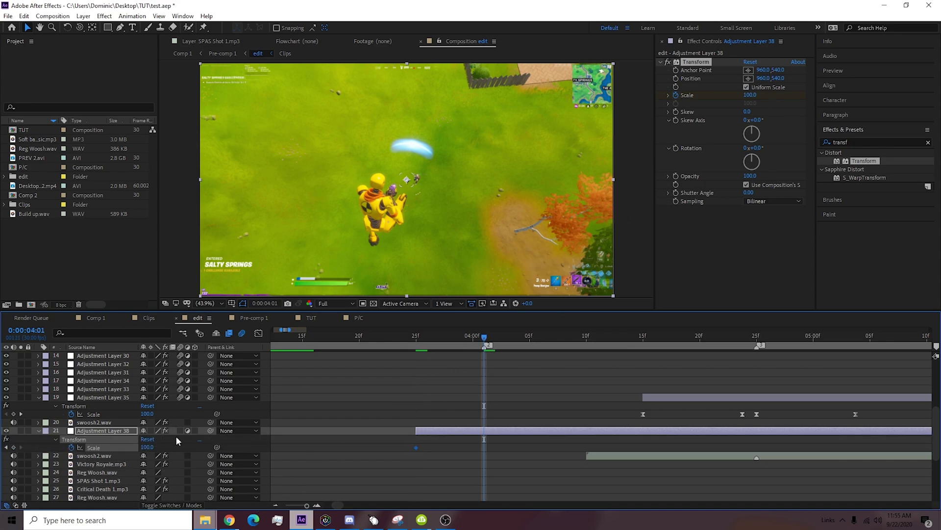
pyautogui.click(148, 446)
pyautogui.write('12')
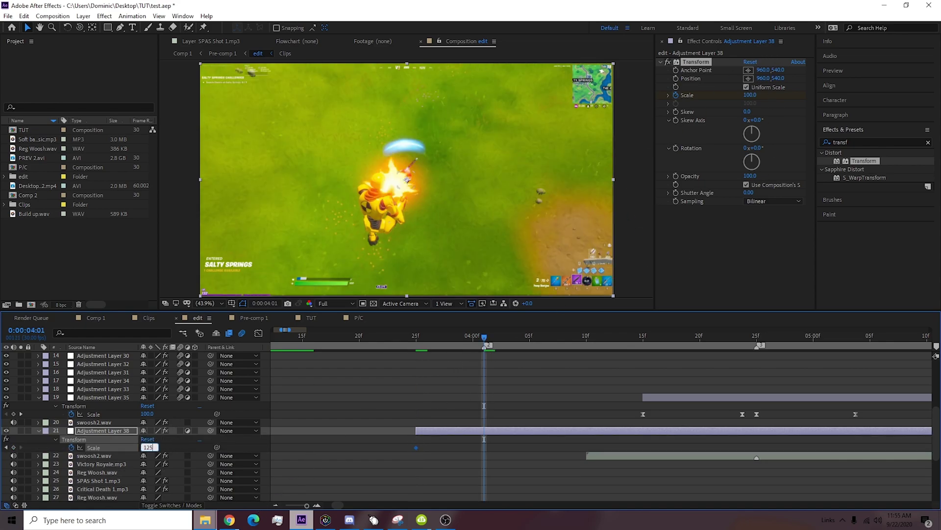
pyautogui.write('5')
pyautogui.press('Return')
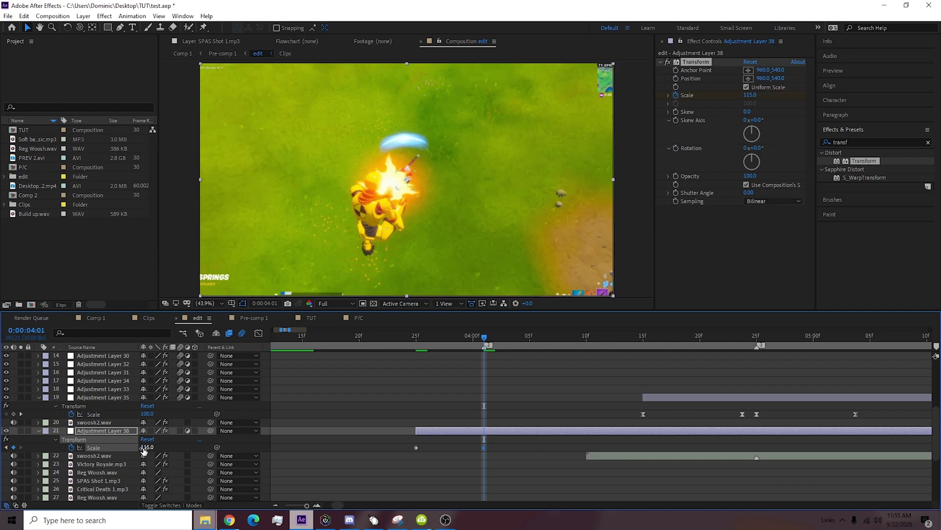
# Keyframe the adjustment layer's Transform Scale back to 100 on the marker at 0:00:04:25.
pyautogui.moveTo(738, 333); pyautogui.dragTo(755, 335)
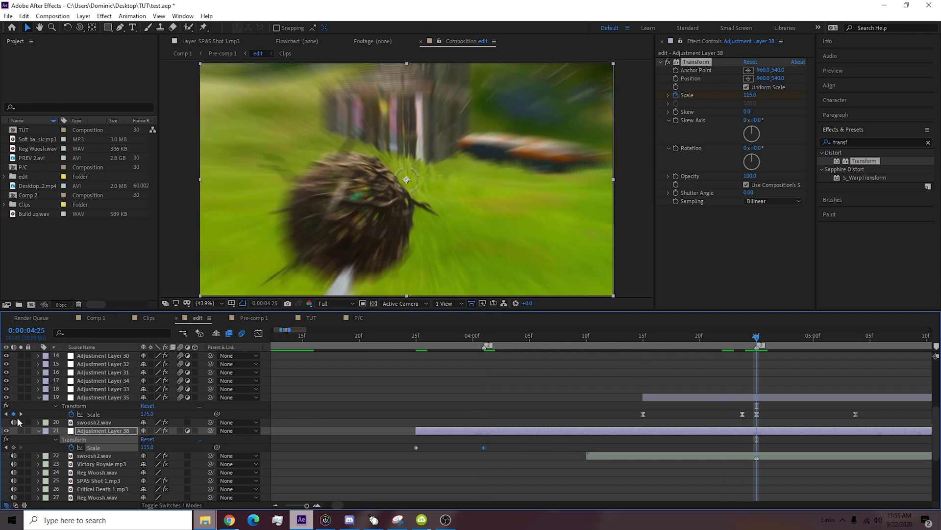
pyautogui.click(148, 447)
pyautogui.write('100')
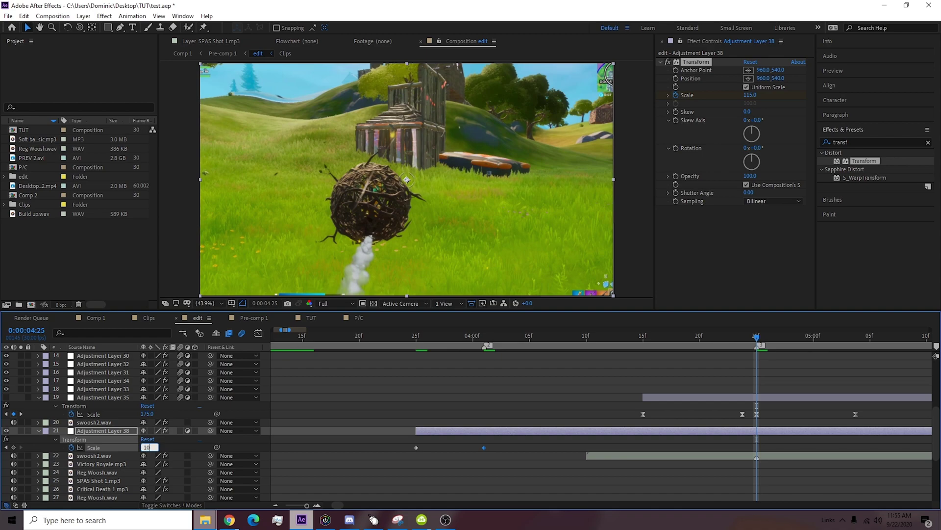
pyautogui.press('Return')
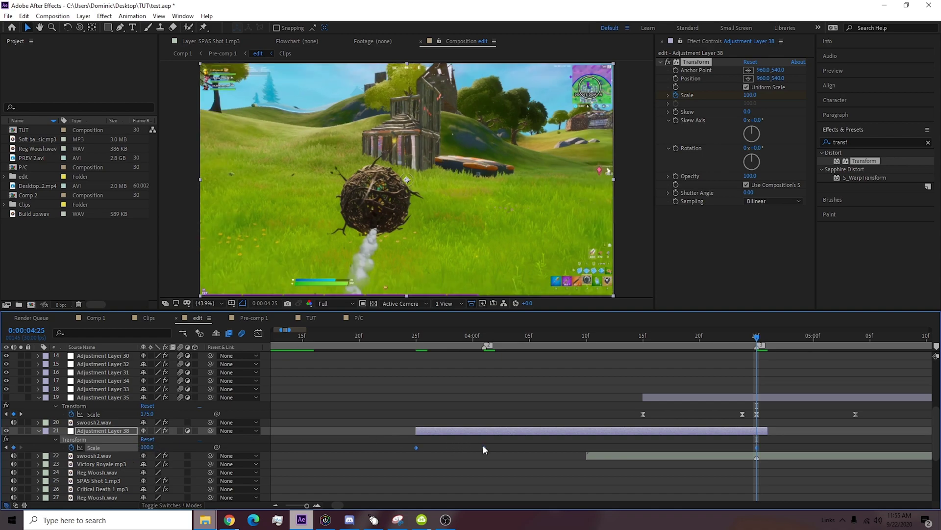
# Apply Easy Ease to the three Transform Scale keyframes of the new adjustment layer.
pyautogui.rightClick(483, 447)
pyautogui.moveTo(526, 437)
pyautogui.click(694, 376)
# Shape the Scale graph into a sharp peak at 0:00:04:01 with a long gradual fall to 0:00:04:25, and return to the layer bars.
pyautogui.hotkey('shift', 'F3')
pyautogui.moveTo(439, 476); pyautogui.dragTo(484, 476)
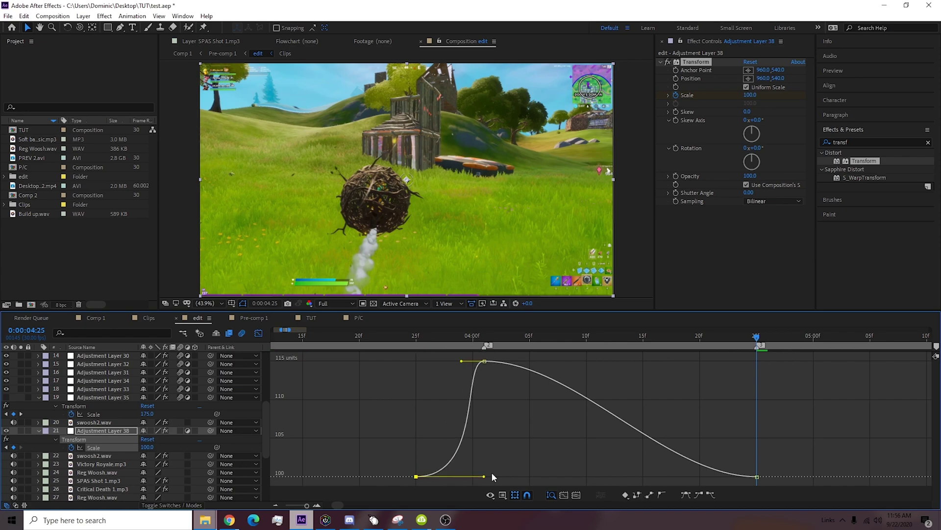
pyautogui.moveTo(459, 362); pyautogui.dragTo(498, 445)
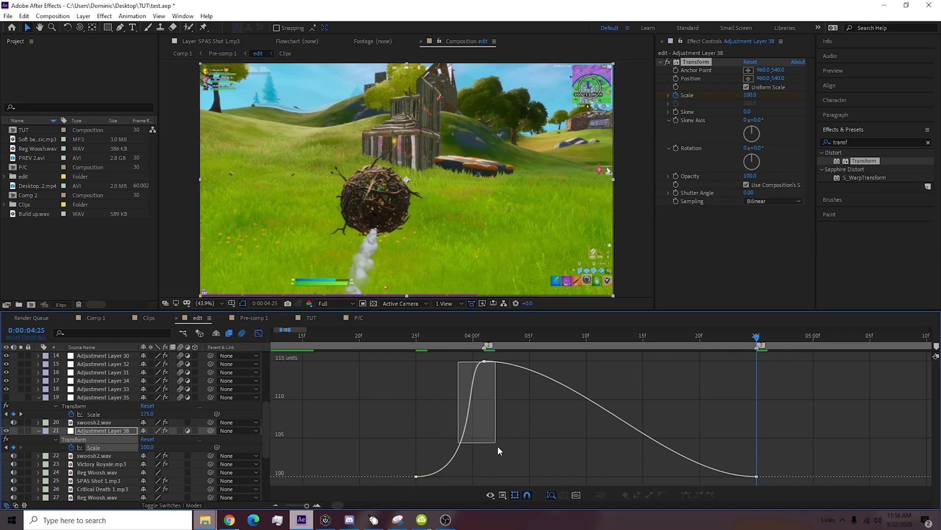
pyautogui.click(484, 360)
pyautogui.moveTo(463, 361); pyautogui.dragTo(480, 459)
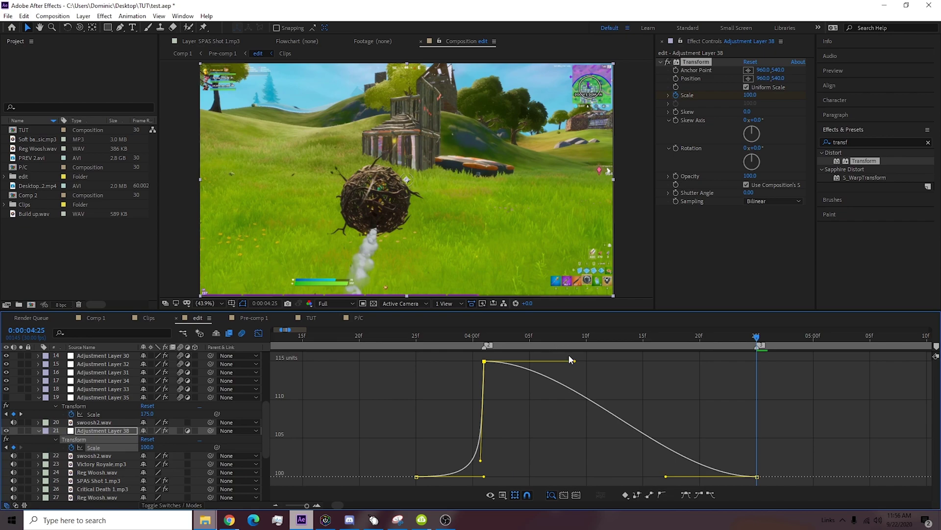
pyautogui.moveTo(570, 359); pyautogui.dragTo(563, 466)
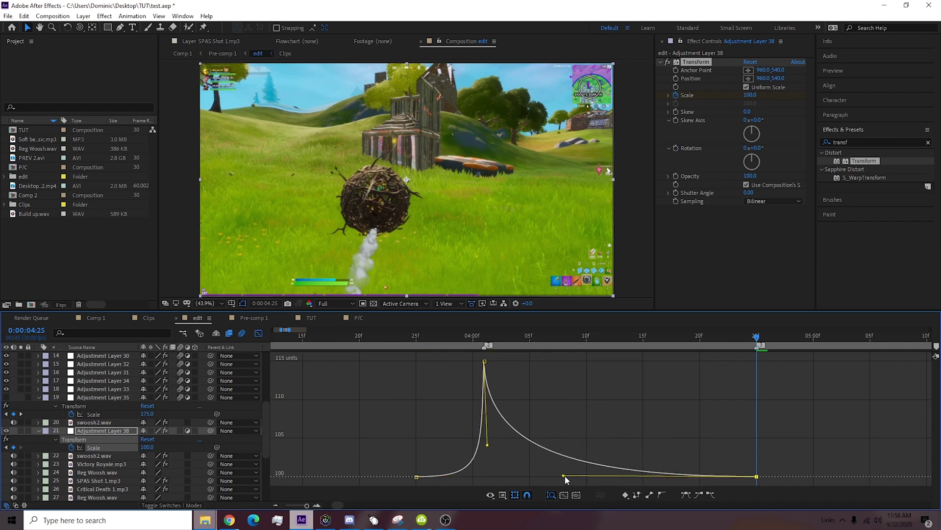
pyautogui.click(259, 333)
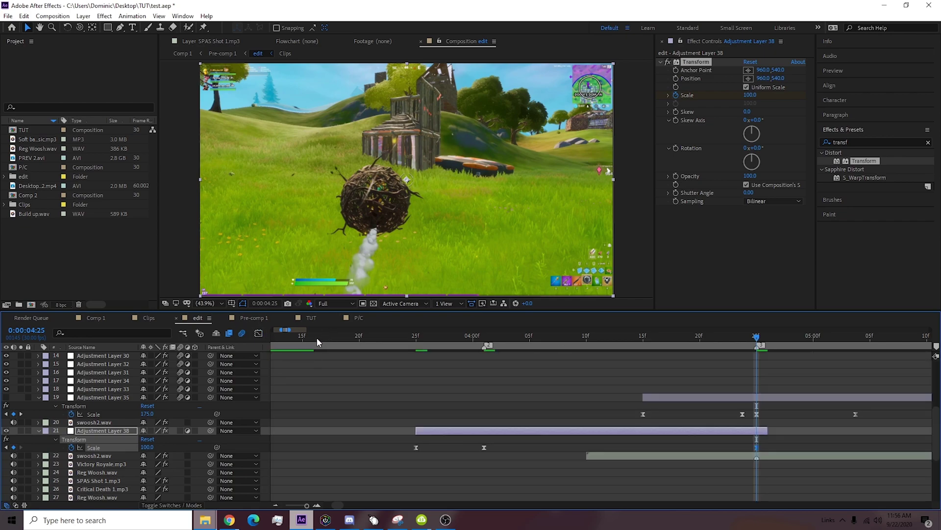
# Preview the scale animation from 0:00:03:16 with the preview audio muted.
pyautogui.click(315, 338)
pyautogui.click(842, 72)
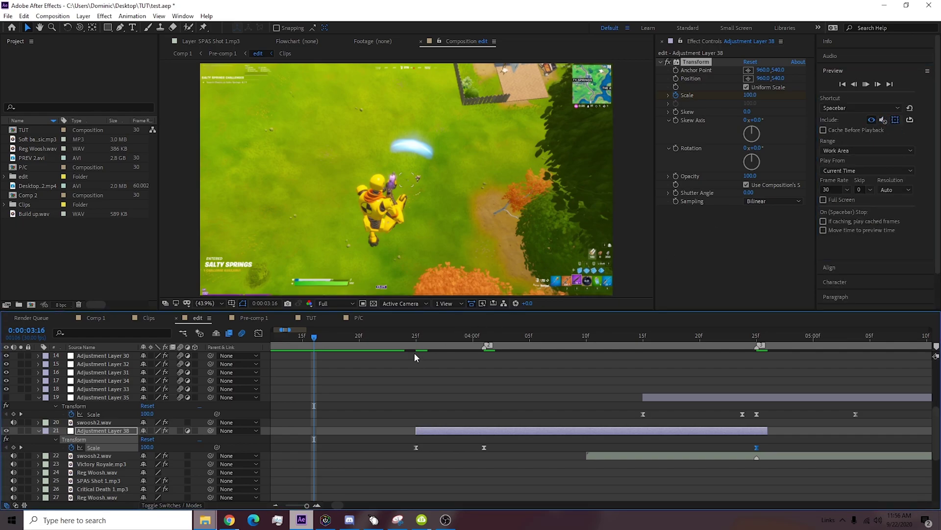
pyautogui.press('space')
pyautogui.click(406, 337)
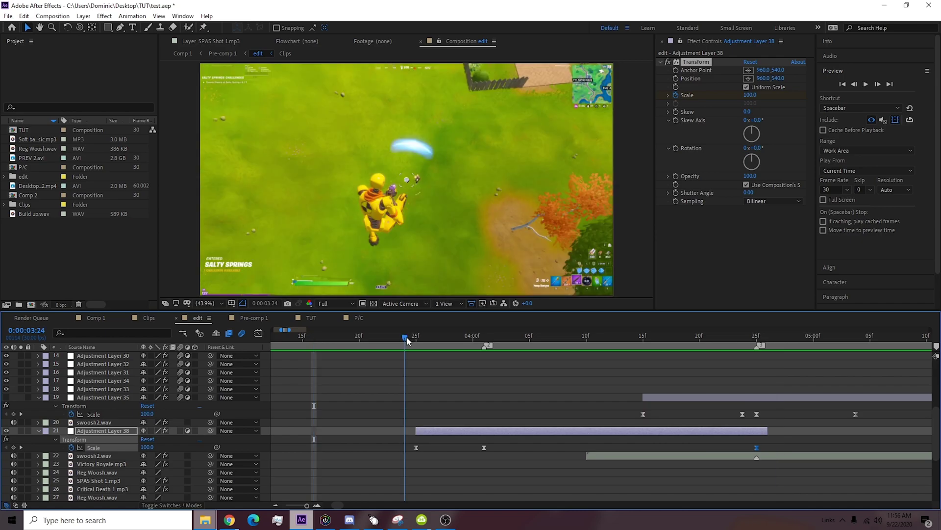
# Add a new adjustment layer starting at the 0:00:04:01 marker, directly above the swoosh2.wav layer that follows Adjustment Layer 38.
pyautogui.moveTo(407, 337); pyautogui.dragTo(484, 337)
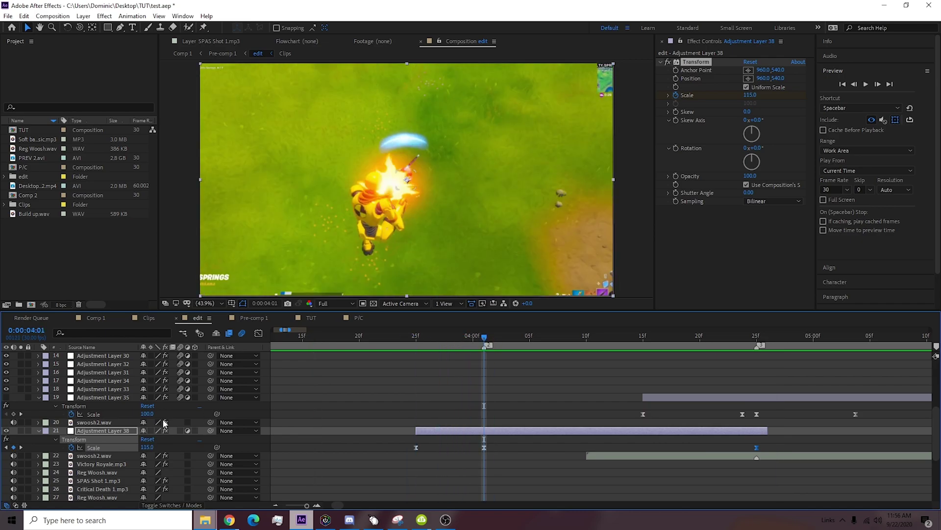
pyautogui.click(40, 430)
pyautogui.click(117, 437)
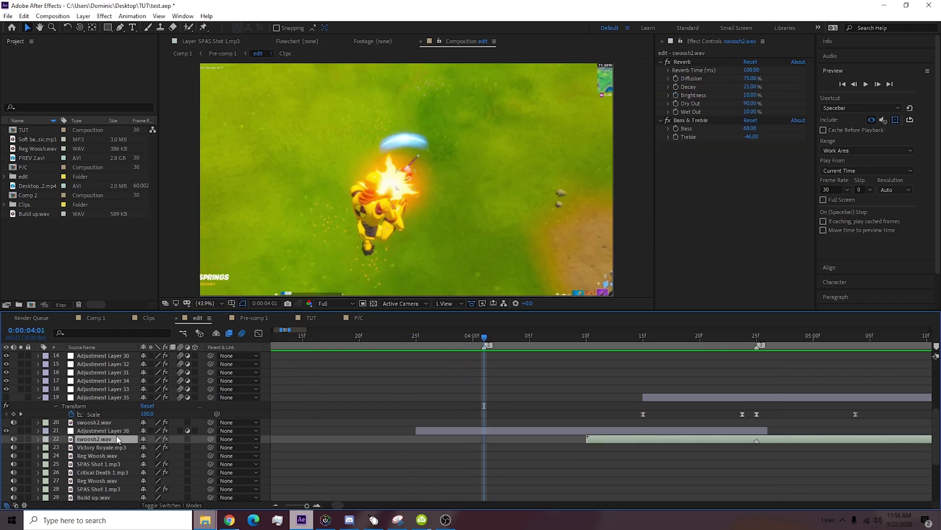
pyautogui.hotkey('ctrl', 'alt', 'y')
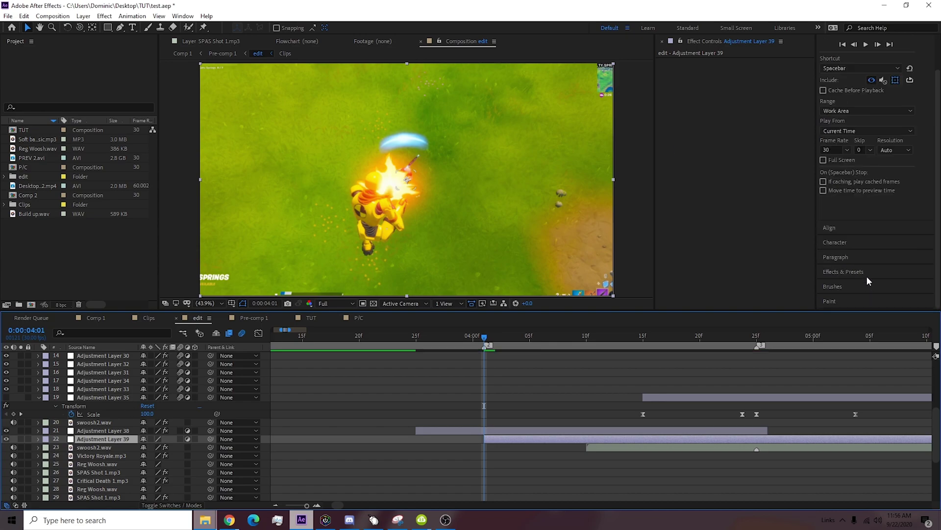
# Apply the Severe Tilt preset to the new adjustment layer and shift the layer so its Amplitude peak keyframe falls on 0:00:04:01.
pyautogui.click(867, 275)
pyautogui.click(845, 147)
pyautogui.write('severe t')
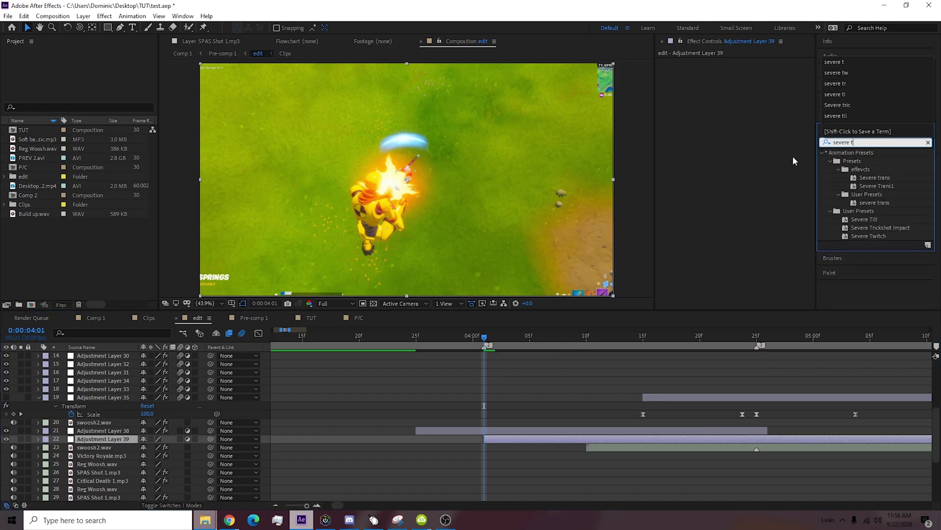
pyautogui.doubleClick(867, 220)
pyautogui.press('u')
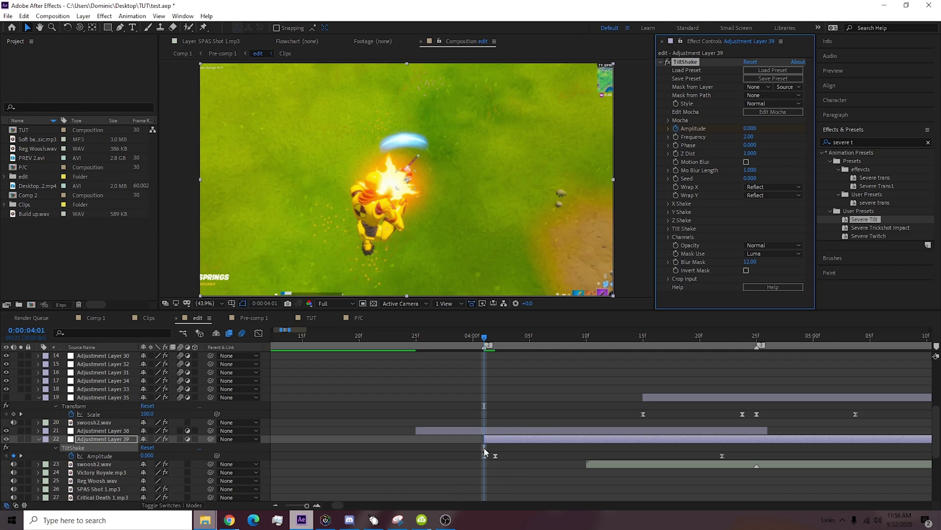
pyautogui.moveTo(493, 441); pyautogui.dragTo(486, 440)
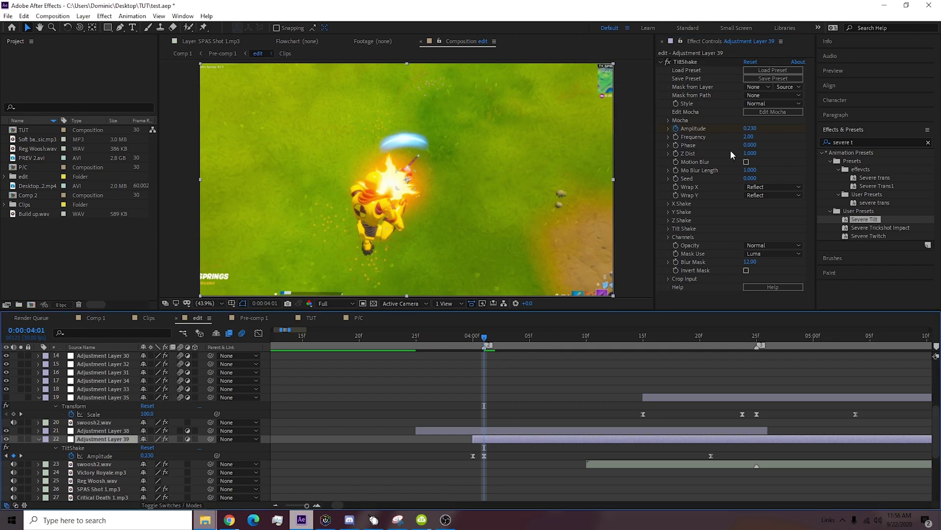
# Examine the Z Shake and Tilt Shake settings of the TiltShake effect.
pyautogui.click(663, 201)
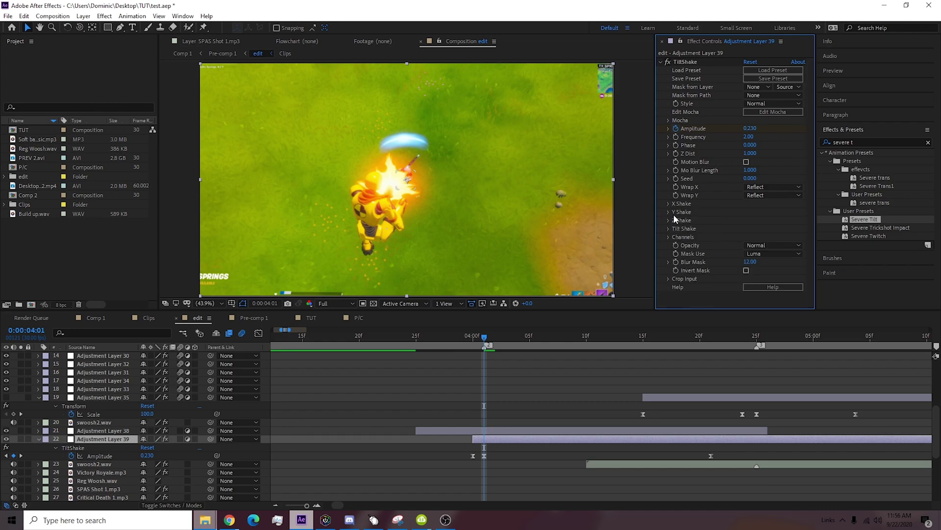
pyautogui.click(670, 218)
pyautogui.click(669, 219)
pyautogui.click(669, 219)
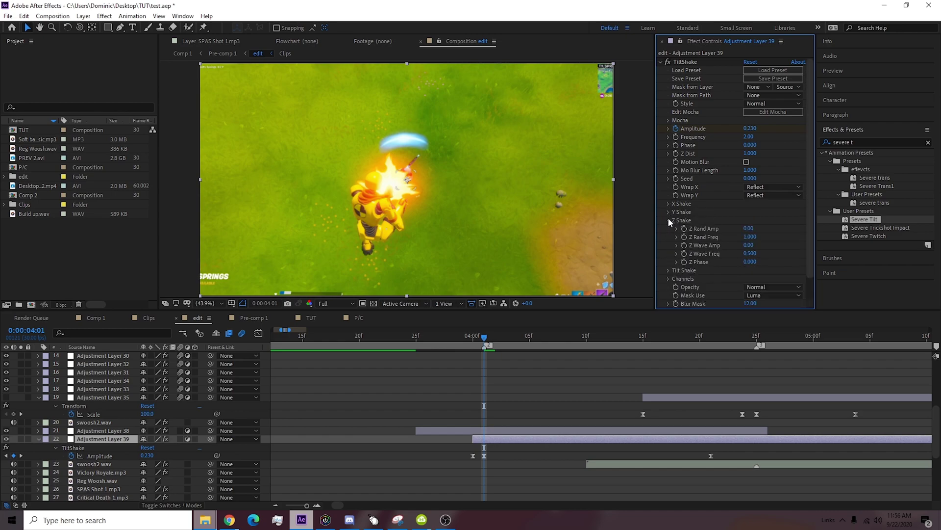
pyautogui.click(669, 221)
pyautogui.click(670, 229)
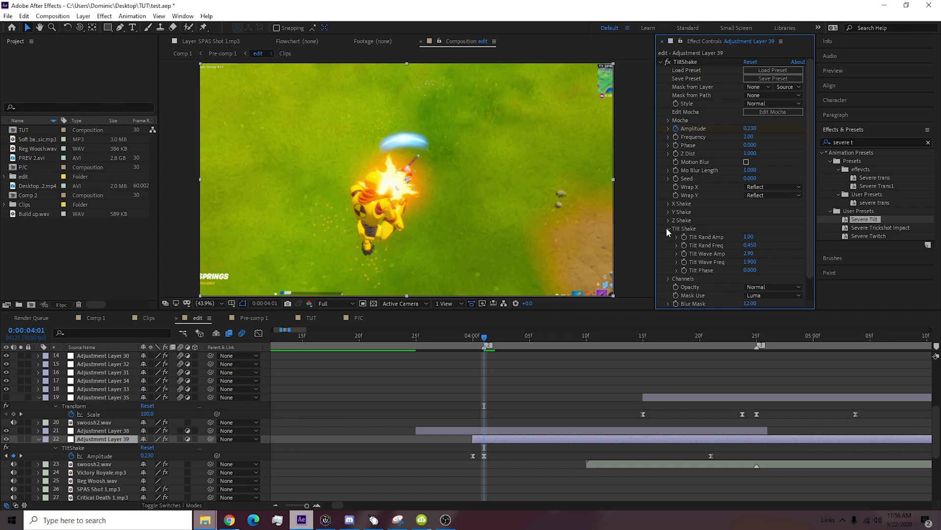
pyautogui.click(669, 228)
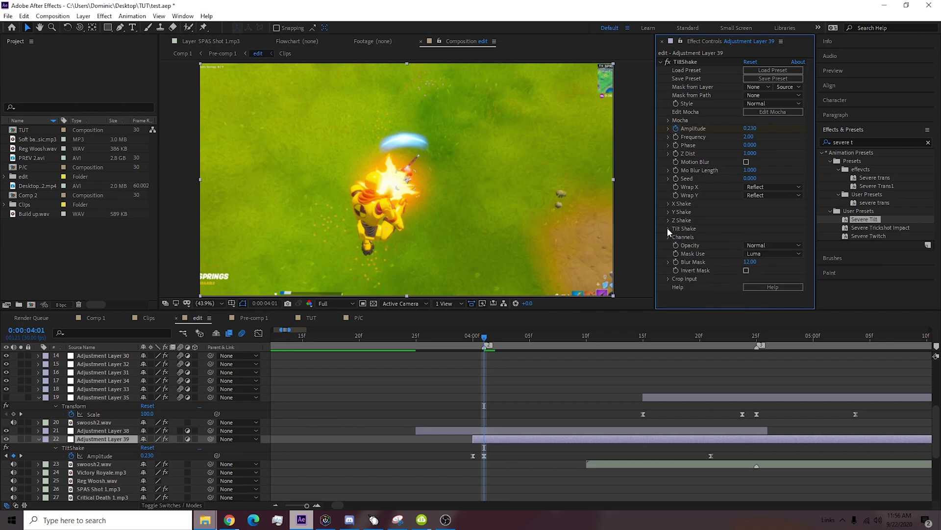
pyautogui.click(499, 440)
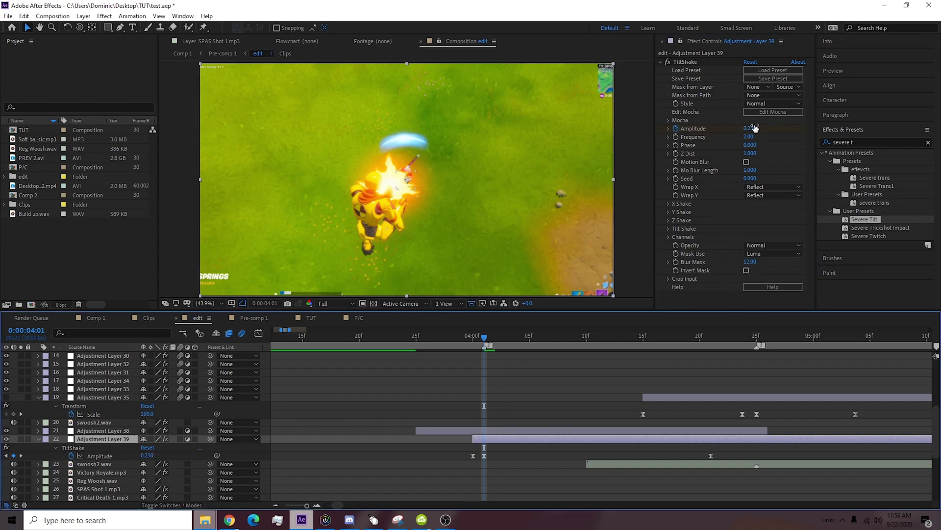
# Inspect the value graph of the TiltShake Amplitude keyframes, and return to the collapsed layer bars.
pyautogui.click(128, 457)
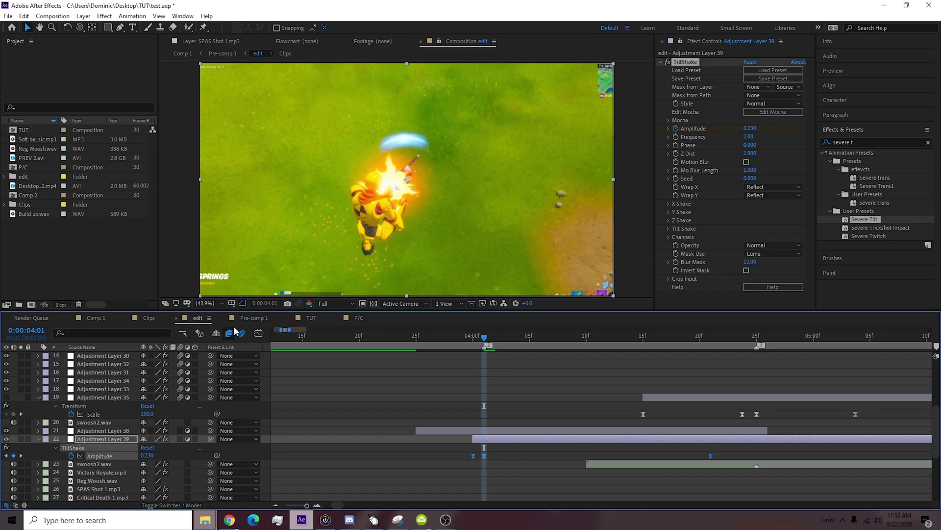
pyautogui.click(258, 334)
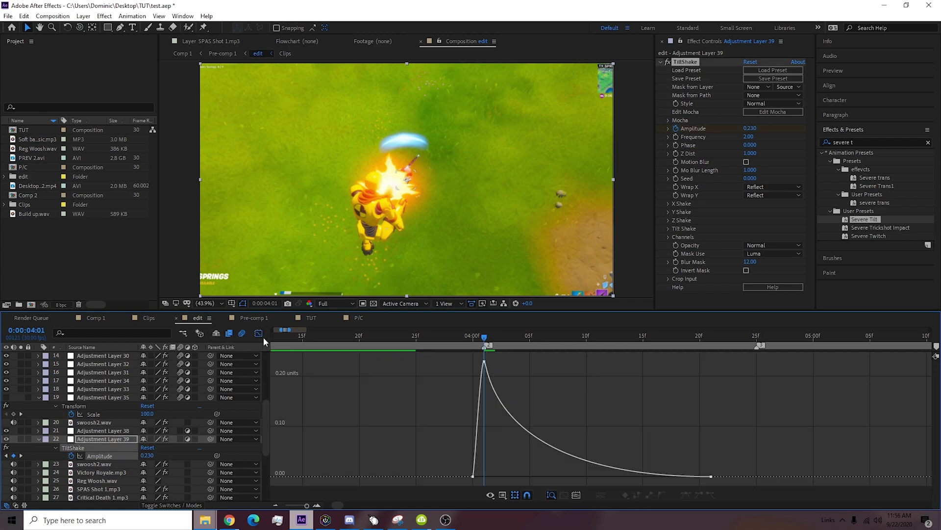
pyautogui.click(484, 361)
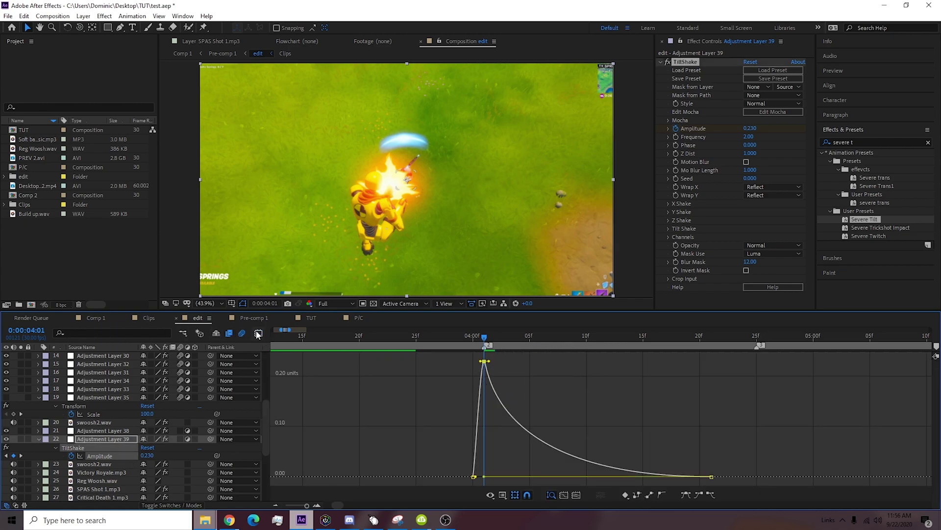
pyautogui.click(259, 334)
pyautogui.click(38, 439)
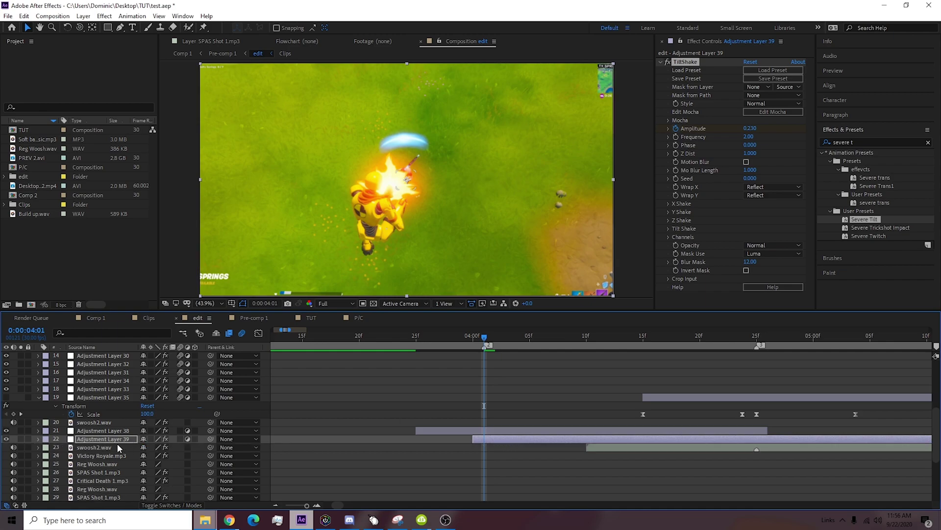
# Add an adjustment layer below the tilt layer, apply the Severe Trickshot Impact preset, and align its Scale peak keyframe with 0:00:04:01.
pyautogui.click(118, 447)
pyautogui.hotkey('ctrl', 'alt', 'y')
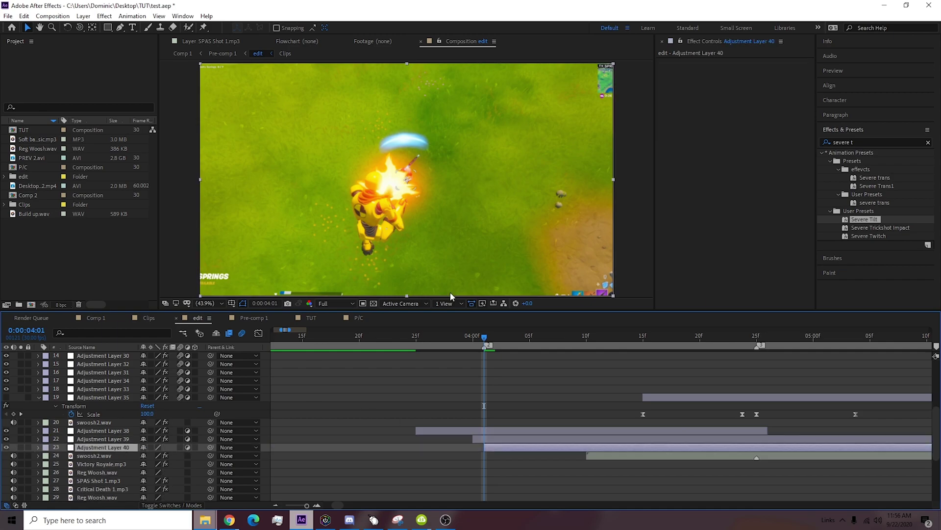
pyautogui.click(859, 141)
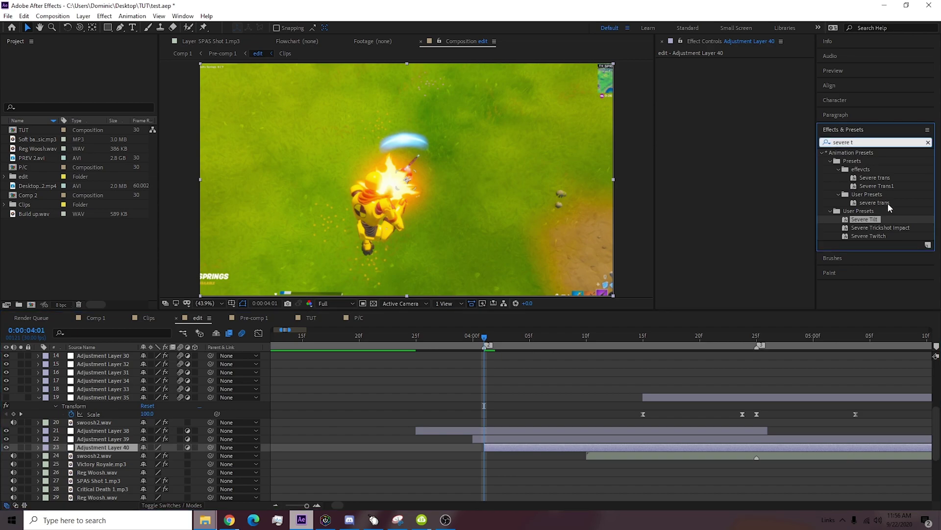
pyautogui.moveTo(884, 228); pyautogui.dragTo(445, 446)
pyautogui.press('u')
pyautogui.scroll(-1, 161, 452)
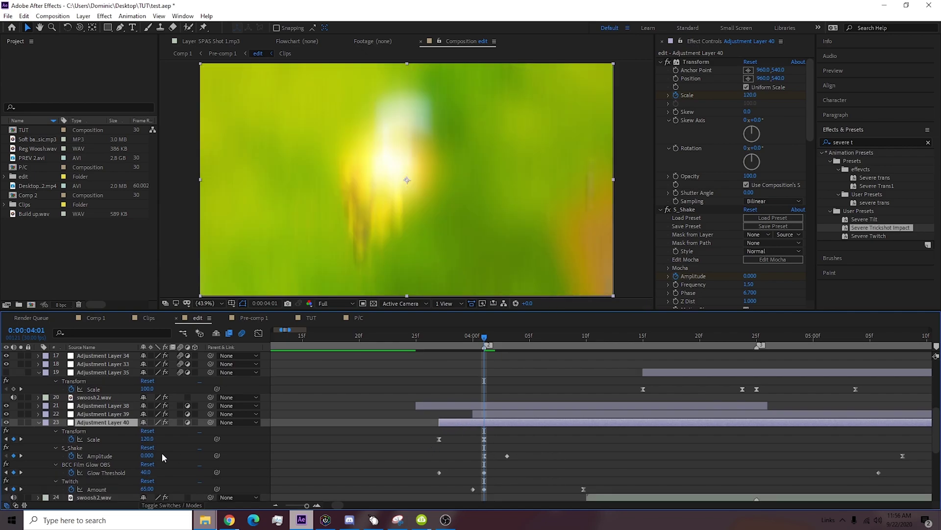
# Set the trickshot impact layer's Twitch Amount to 5 and its BCC Film Glow Glow Threshold to 85 at 0:00:04:01.
pyautogui.click(145, 489)
pyautogui.press('Return')
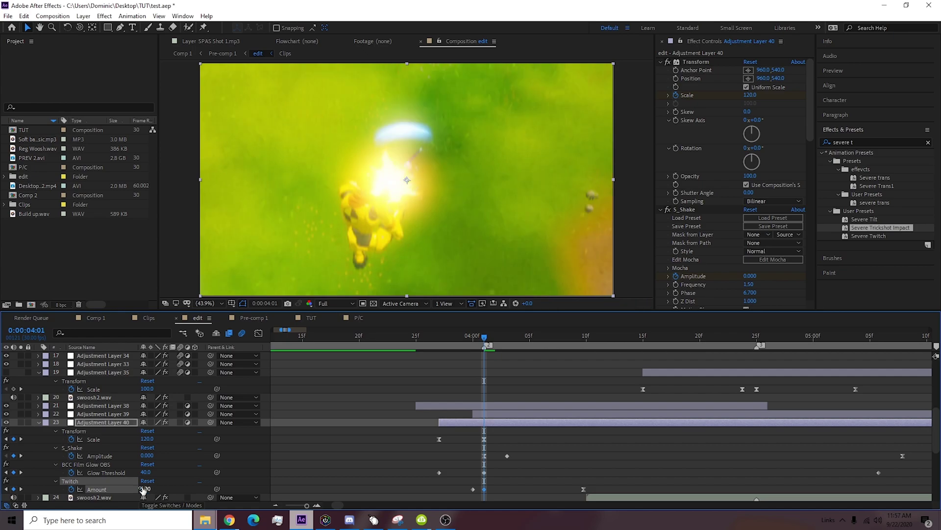
pyautogui.click(146, 472)
pyautogui.press('Return')
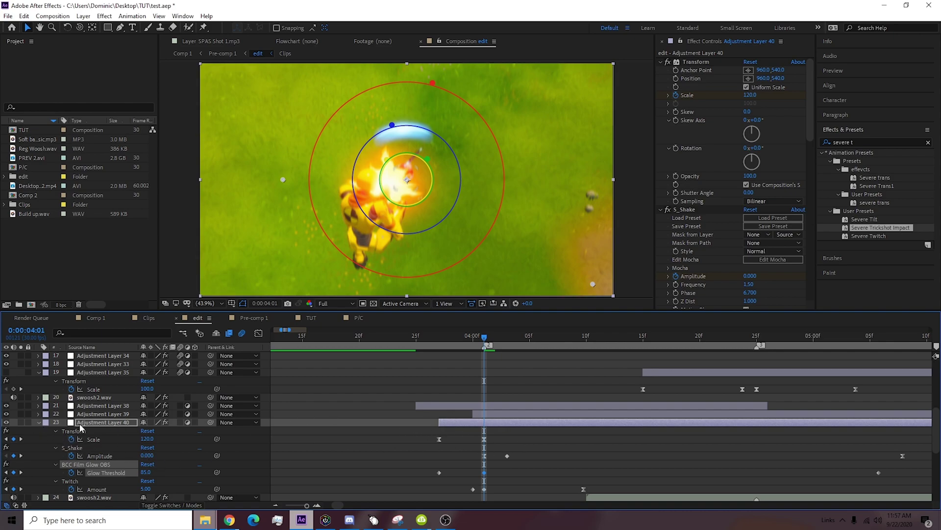
# Move the trickshot impact layer above Adjustment Layer 38 and trim its end at the 0:00:04:25 marker.
pyautogui.moveTo(97, 423); pyautogui.dragTo(97, 479)
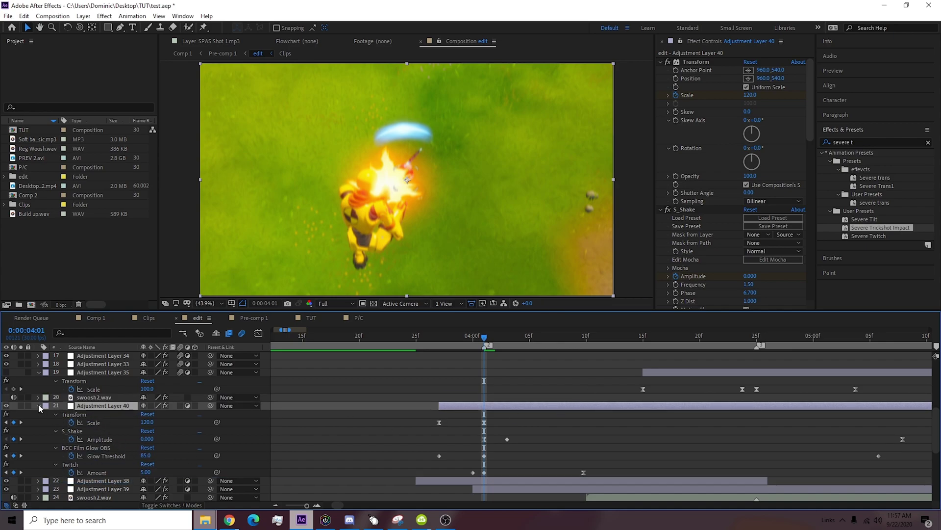
pyautogui.click(39, 406)
pyautogui.press('u')
pyautogui.moveTo(595, 335); pyautogui.dragTo(755, 337)
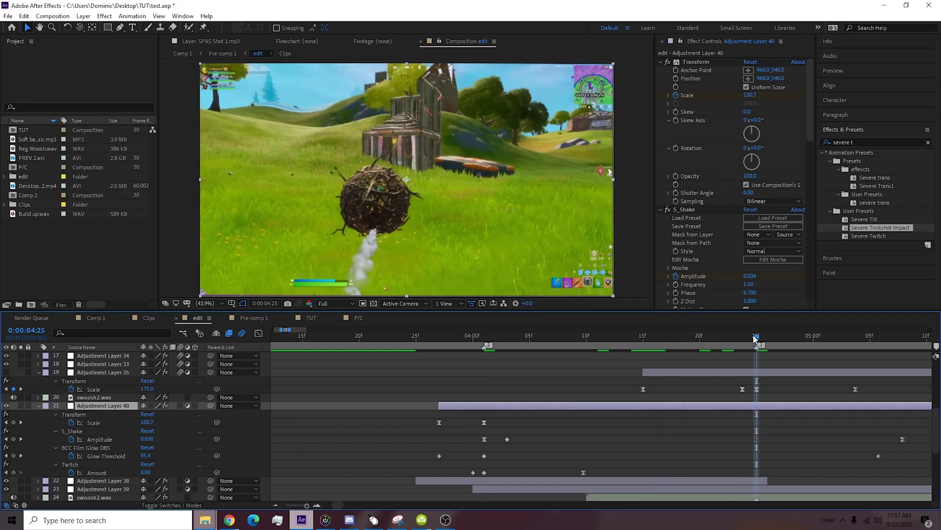
pyautogui.hotkey('alt', ']')
pyautogui.press('u')
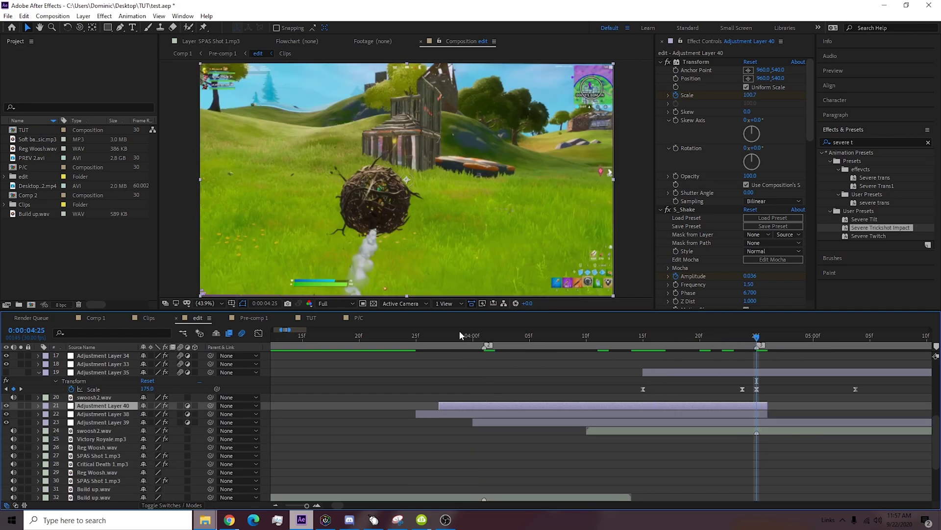
# Set the trickshot impact layer's Twitch Amount keyframe at 0:00:04:01 to 10.
pyautogui.click(410, 340)
pyautogui.moveTo(411, 343); pyautogui.dragTo(483, 347)
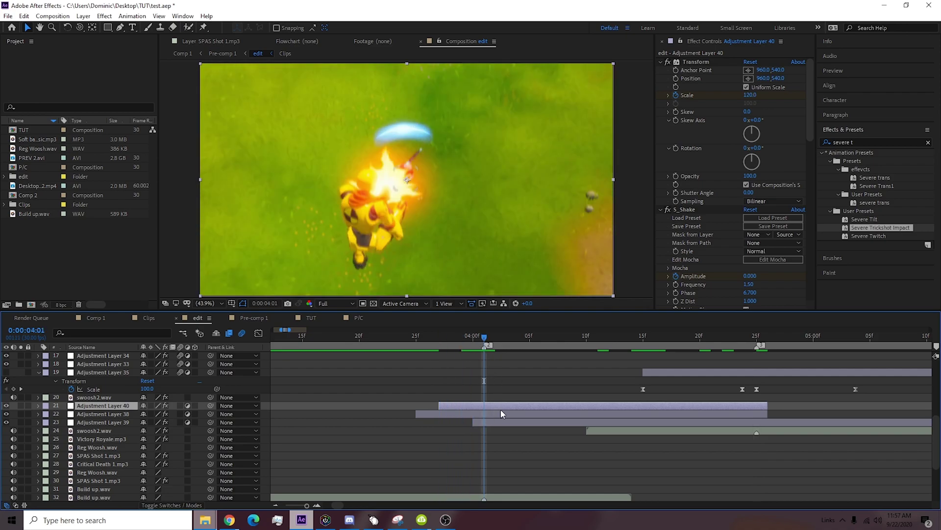
pyautogui.press('u')
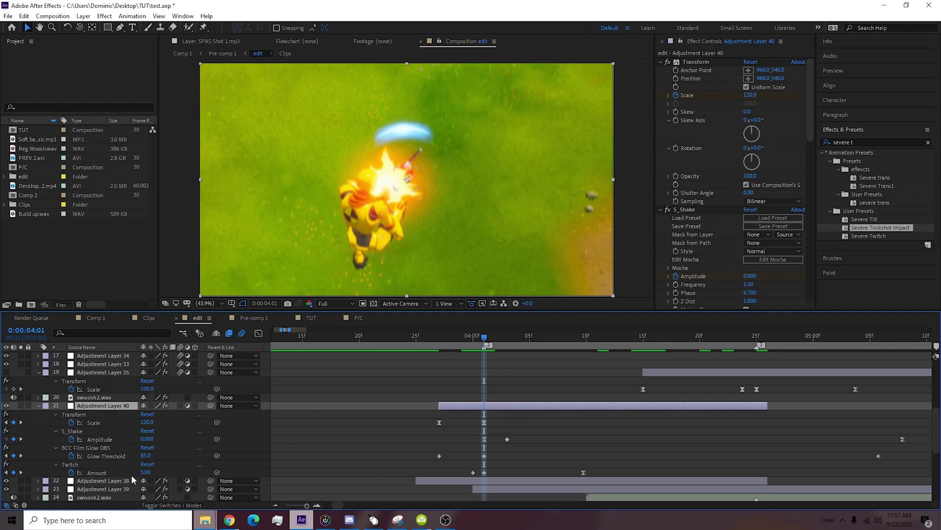
pyautogui.click(144, 473)
pyautogui.write('10')
pyautogui.press('Return')
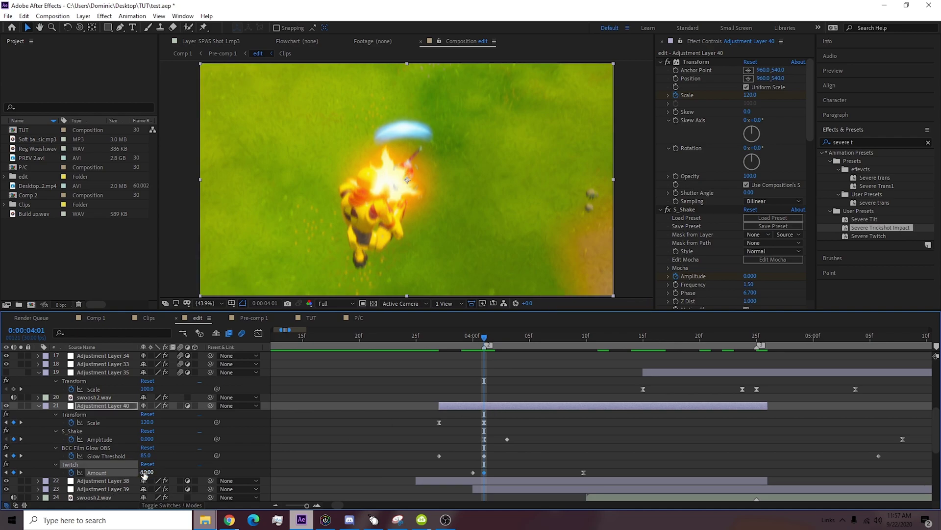
pyautogui.press('u')
# Add an adjustment layer below the tilt layer at 0:00:04:01 and apply Simple RGB Separation with a Radius keyframe of 0.
pyautogui.click(494, 422)
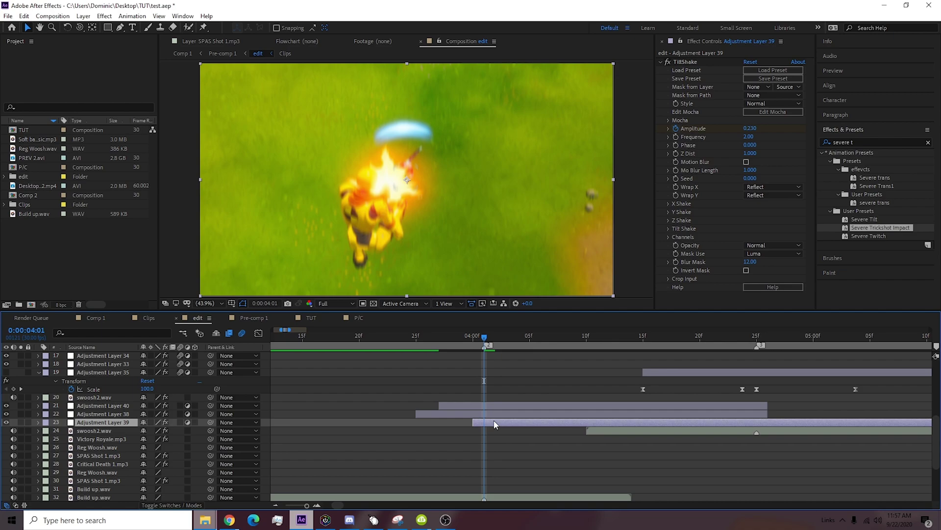
pyautogui.click(617, 431)
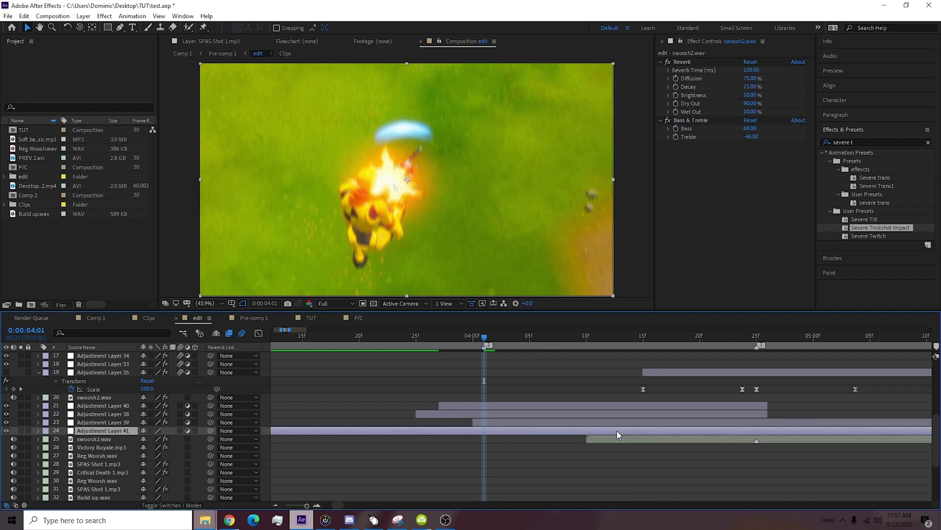
pyautogui.hotkey('ctrl', 'alt', 'y')
pyautogui.click(863, 142)
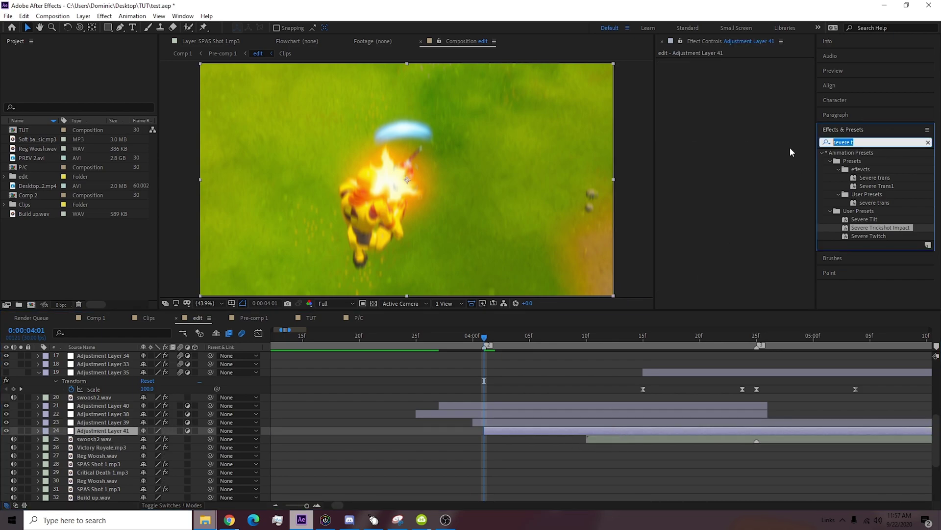
pyautogui.write('rgb')
pyautogui.scroll(-10, 880, 217)
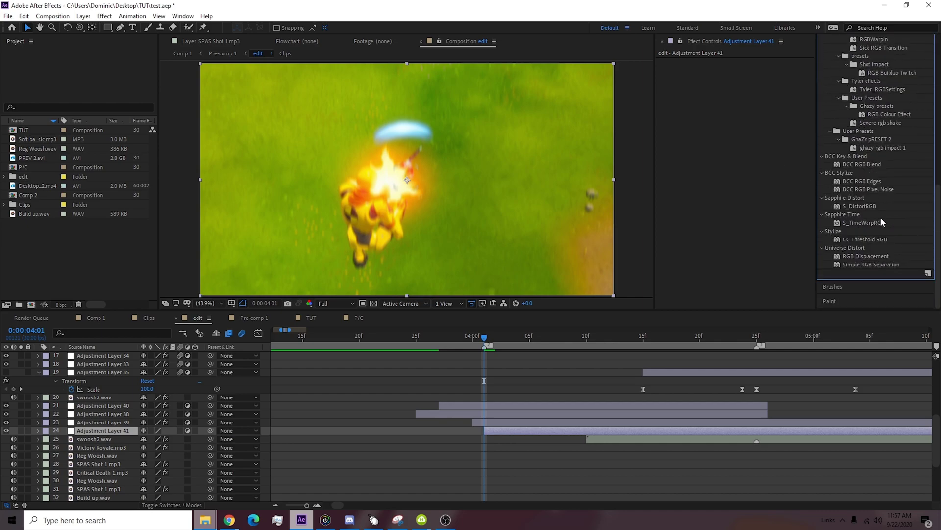
pyautogui.moveTo(871, 263); pyautogui.dragTo(703, 112)
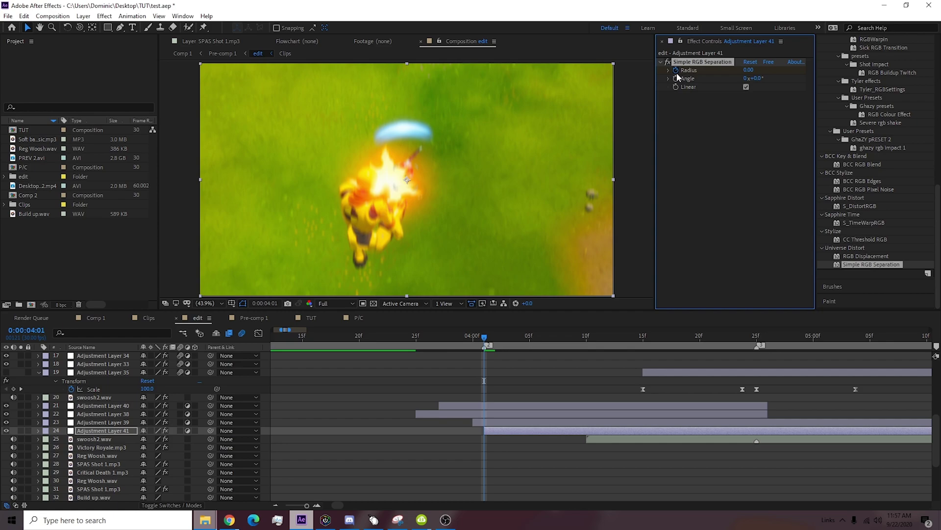
# Shift the RGB separation layer to start at 0:00:04:00 and keyframe its Radius at 50 on 0:00:04:01.
pyautogui.press('=')
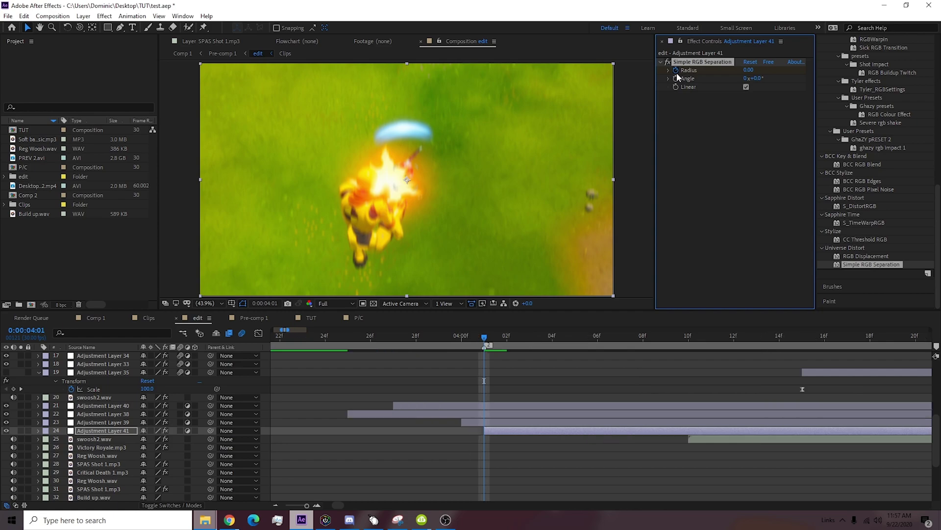
pyautogui.click(456, 337)
pyautogui.press('[')
pyautogui.press('u')
pyautogui.press('pagedown')
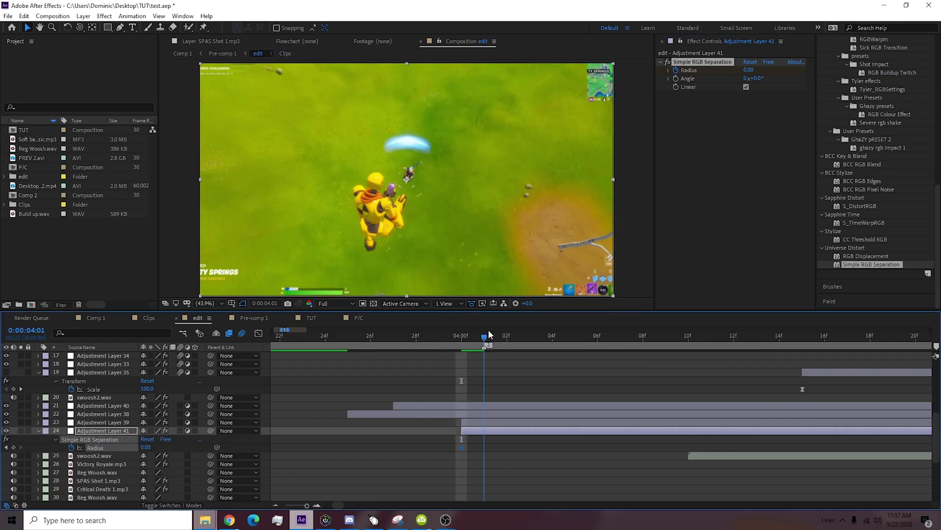
pyautogui.click(148, 447)
pyautogui.write('50')
pyautogui.press('Return')
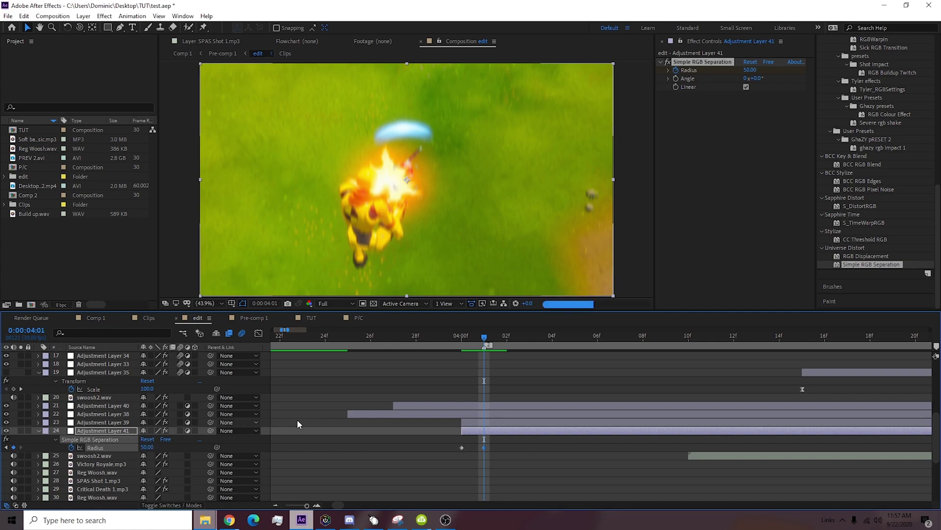
# Trim the RGB separation layer's end at the 0:00:04:25 marker and keyframe its Radius at 0 there.
pyautogui.press('-')
pyautogui.click(757, 337)
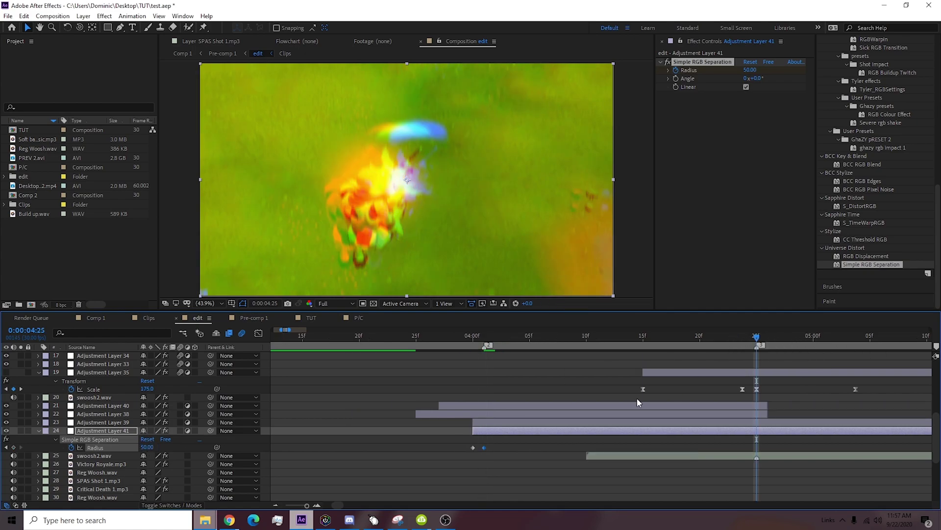
pyautogui.click(146, 447)
pyautogui.write('0')
pyautogui.press('Return')
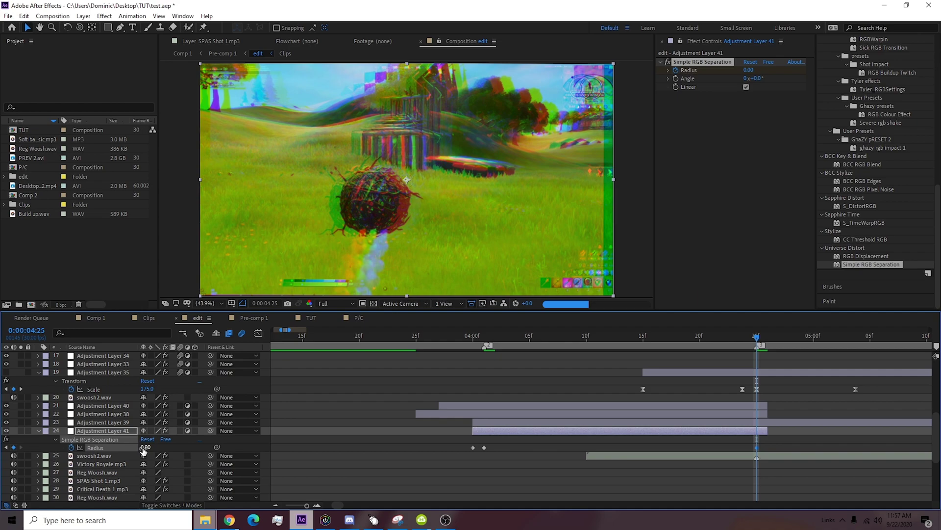
# Apply Easy Ease to the Radius keyframes and bend the value curve into a sharp rise to 0:00:04:01.
pyautogui.rightClick(485, 447)
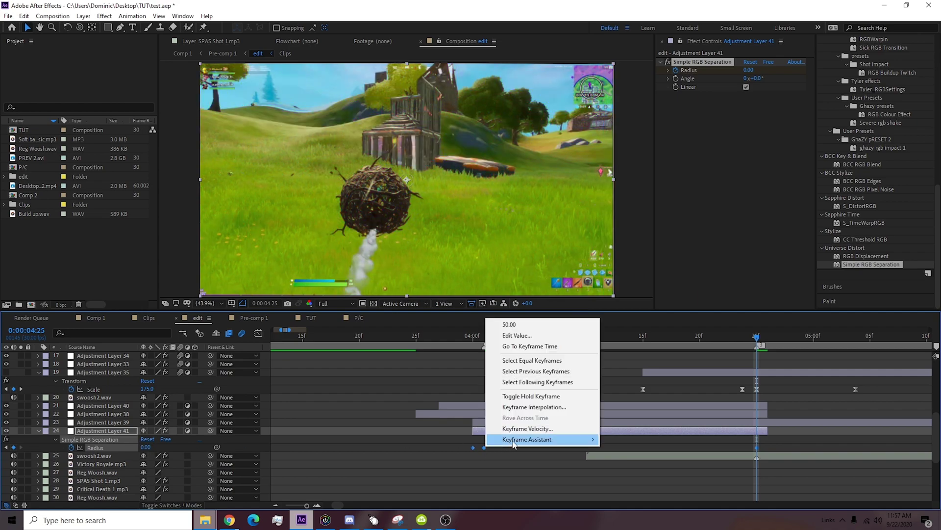
pyautogui.click(640, 374)
pyautogui.click(257, 334)
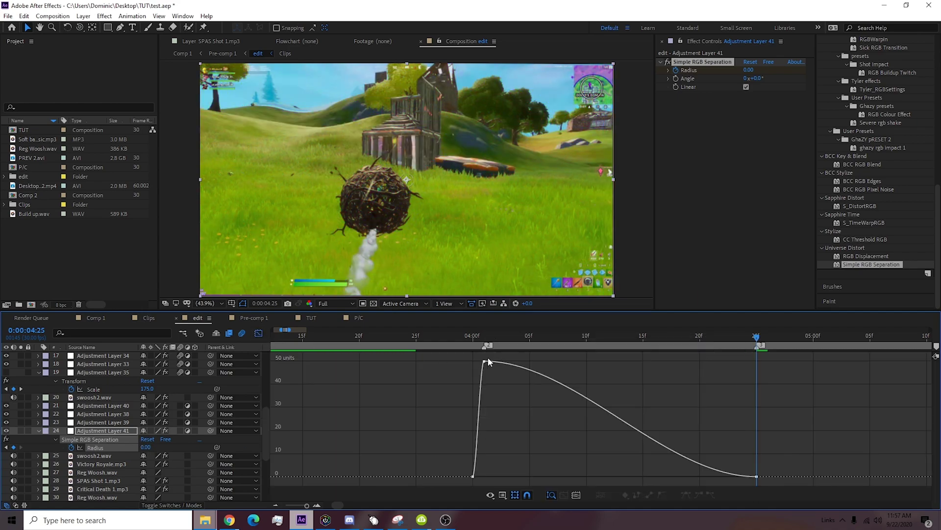
pyautogui.press('2')
pyautogui.press('=')
pyautogui.click(462, 476)
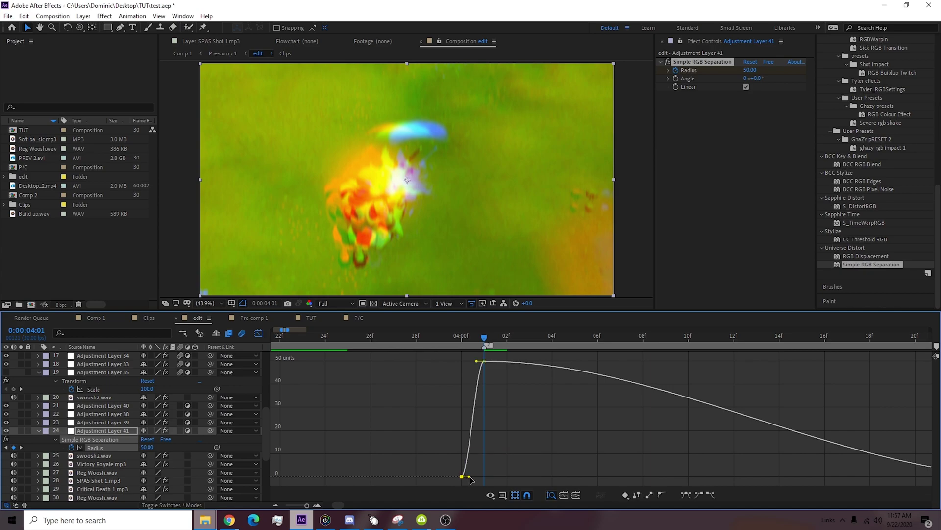
pyautogui.moveTo(465, 476); pyautogui.dragTo(516, 472)
pyautogui.moveTo(478, 362); pyautogui.dragTo(514, 473)
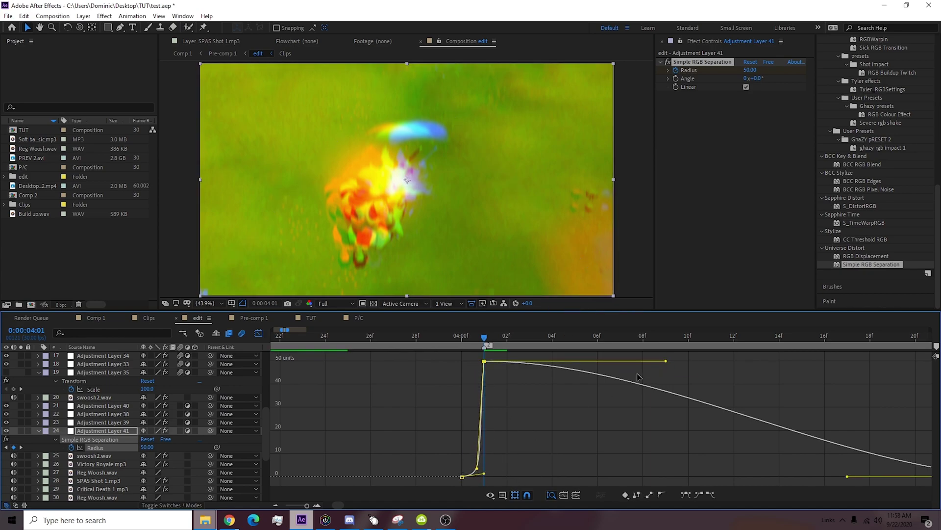
# Reshape the Radius curve after 0:00:04:01 into a steep drop with a long tail towards 0:00:04:25.
pyautogui.moveTo(665, 361); pyautogui.dragTo(491, 443)
pyautogui.moveTo(847, 476); pyautogui.dragTo(493, 476)
pyautogui.moveTo(549, 338); pyautogui.dragTo(636, 339)
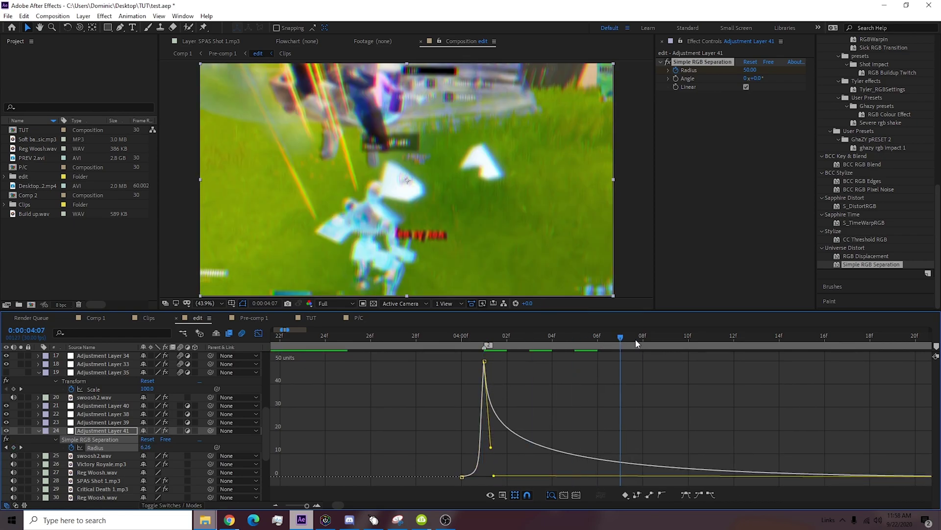
pyautogui.press('-')
pyautogui.click(257, 333)
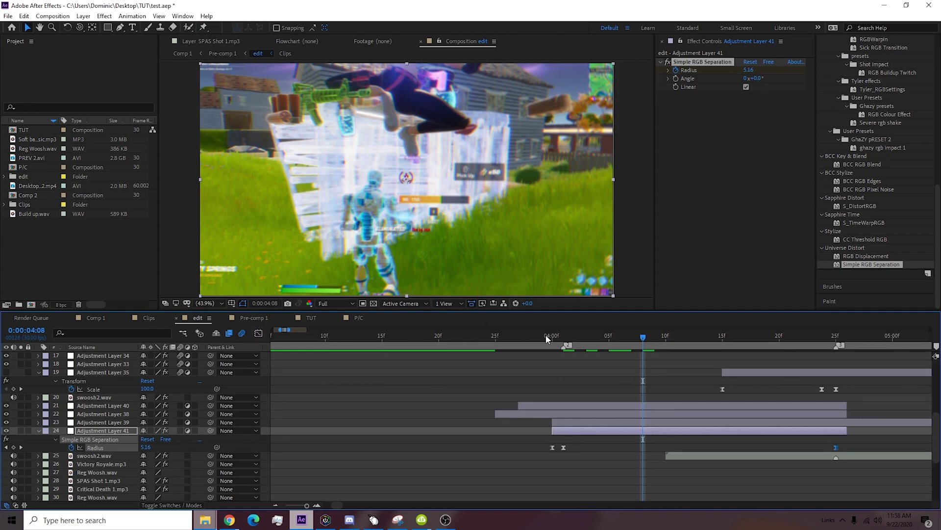
# Add an adjustment layer below the RGB separation layer at 0:00:04:01, apply Levels and start a Histogram keyframe.
pyautogui.click(569, 338)
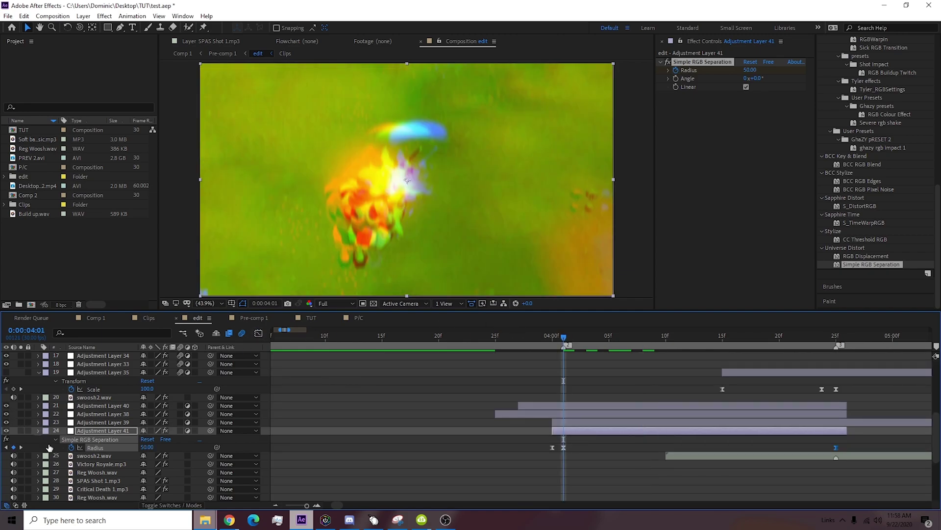
pyautogui.click(39, 430)
pyautogui.hotkey('ctrl', 'alt', 'y')
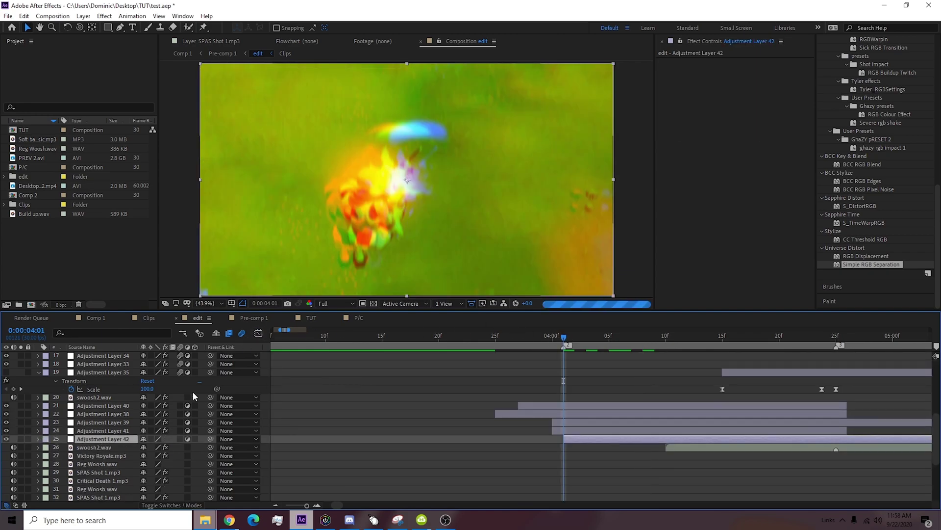
pyautogui.scroll(6, 853, 142)
pyautogui.scroll(5, 853, 142)
pyautogui.moveTo(851, 141); pyautogui.dragTo(786, 132)
pyautogui.write('v')
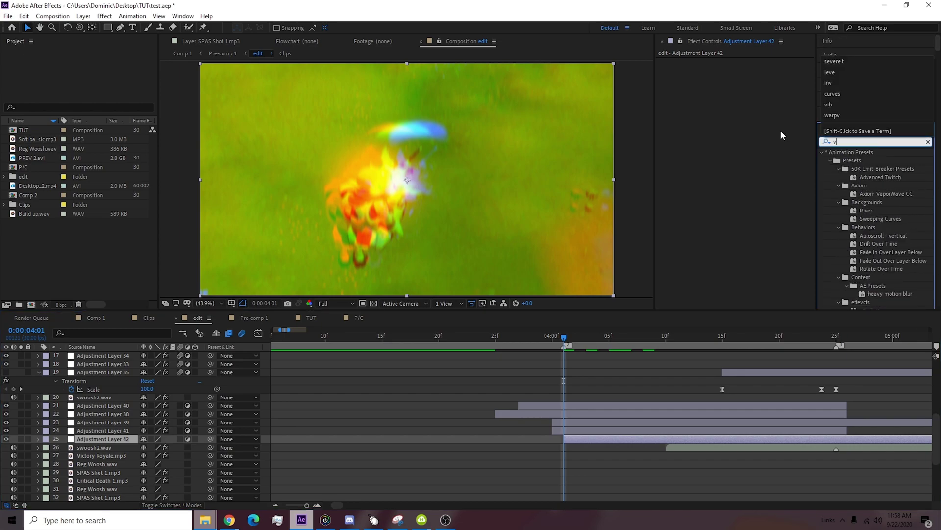
pyautogui.press('BackSpace')
pyautogui.write('lev')
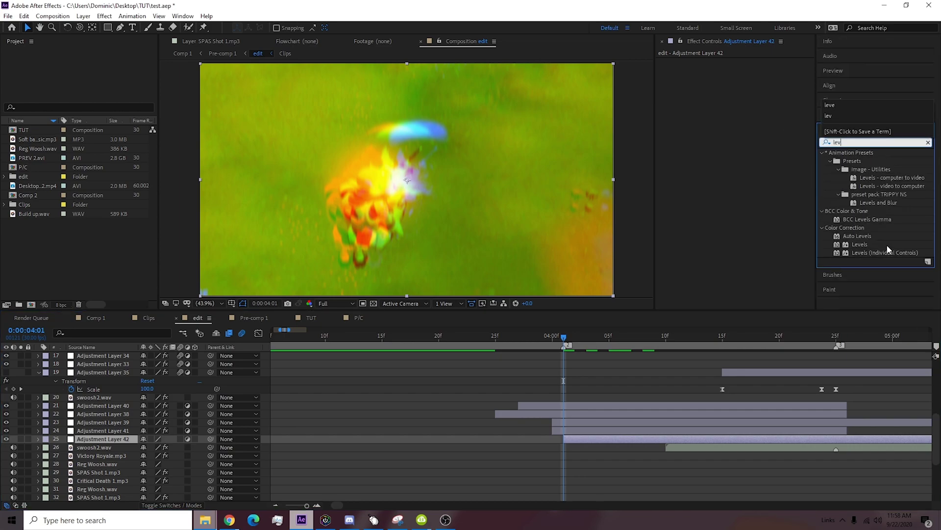
pyautogui.doubleClick(859, 244)
pyautogui.click(674, 79)
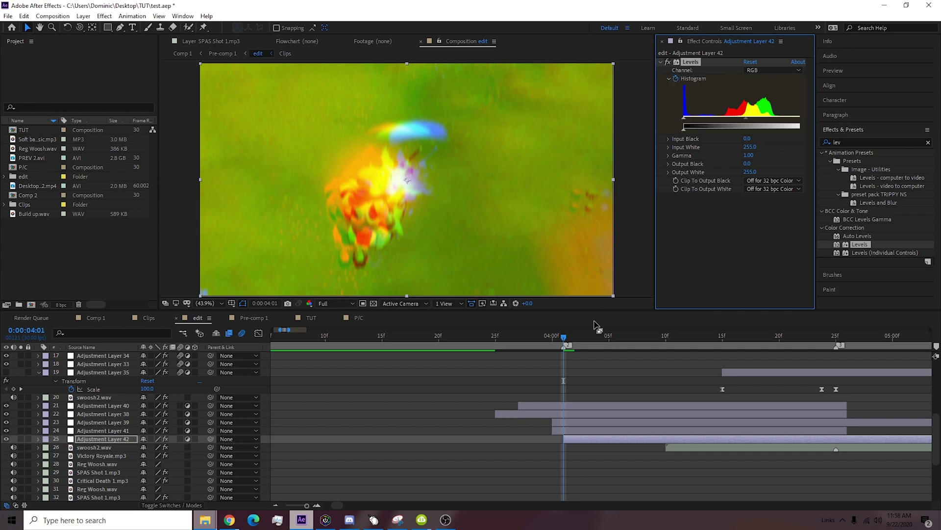
# Shift the Levels layer with its Histogram keyframe to start at 0:00:04:00.
pyautogui.scroll(2, 540, 337)
pyautogui.click(541, 337)
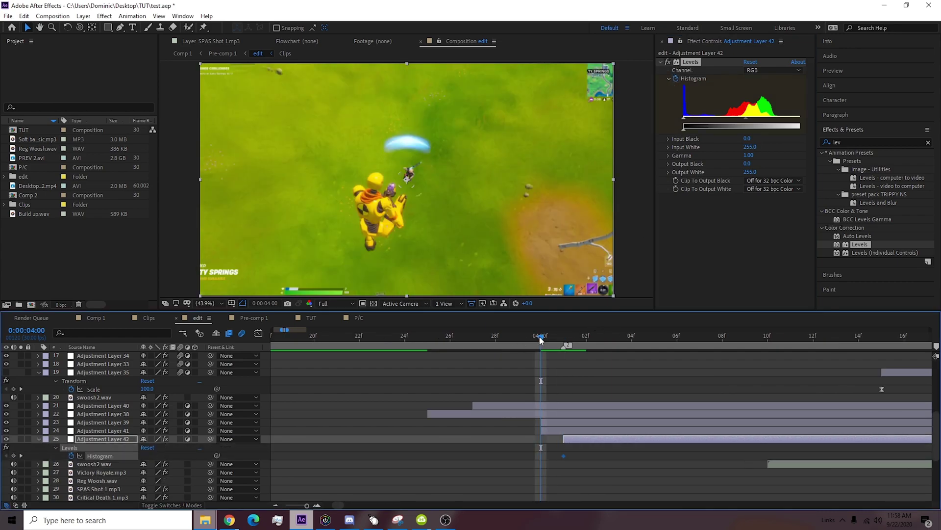
pyautogui.moveTo(595, 438); pyautogui.dragTo(573, 438)
# Keyframe the Levels Blue channel at 0:00:04:01 with Blue Gamma 2.32 and Blue Output Black 188.
pyautogui.click(559, 336)
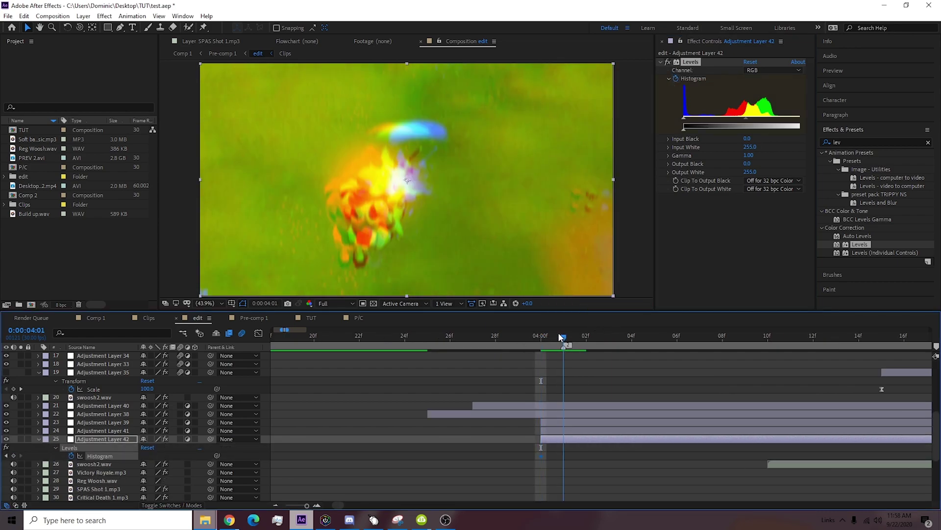
pyautogui.click(757, 71)
pyautogui.click(767, 116)
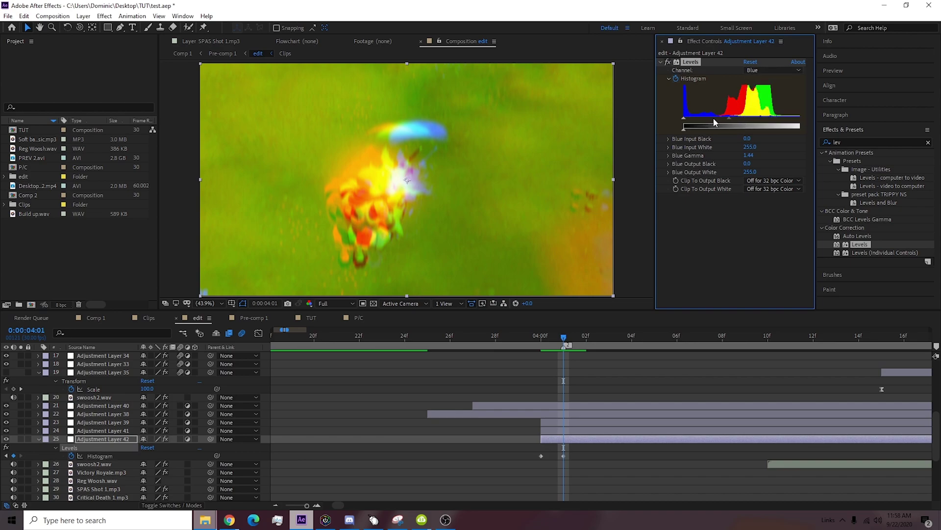
pyautogui.moveTo(714, 118); pyautogui.dragTo(750, 128)
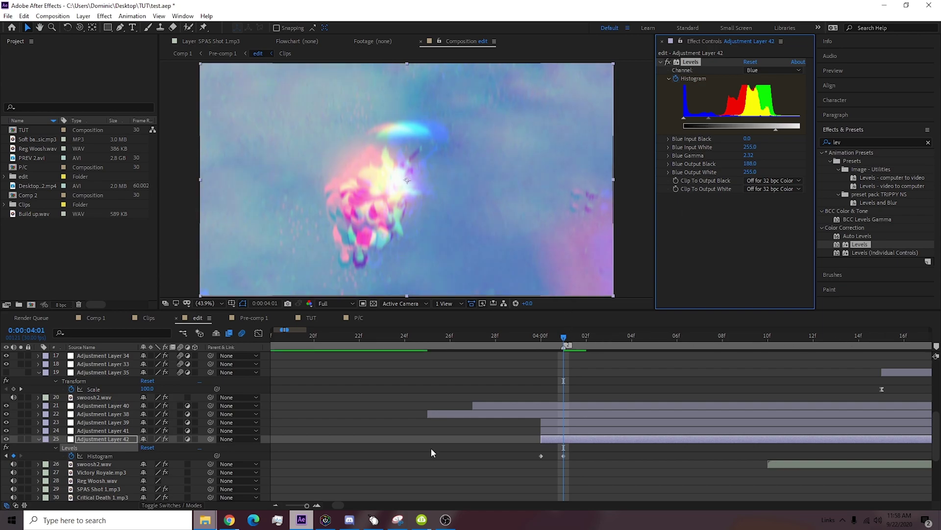
# Reset the Levels effect at the 0:00:04:25 marker to add a neutral Histogram keyframe.
pyautogui.press('3')
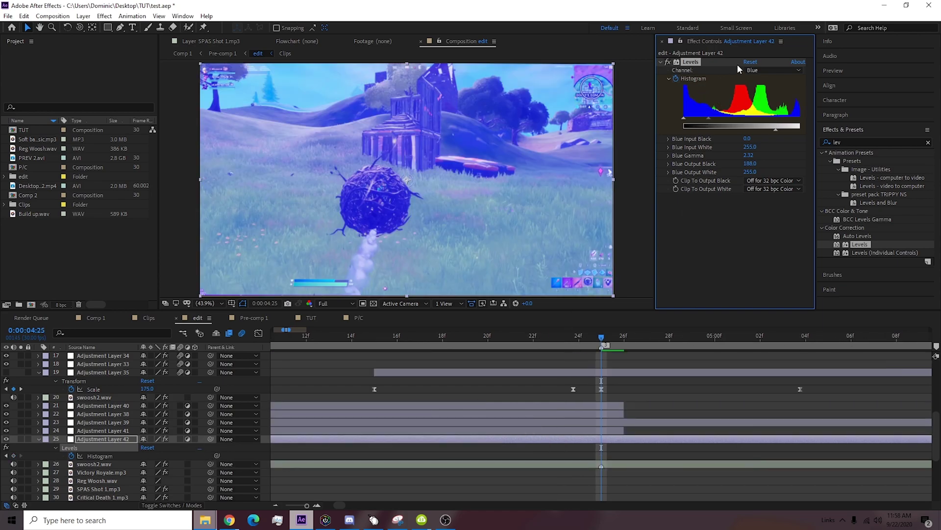
pyautogui.click(740, 64)
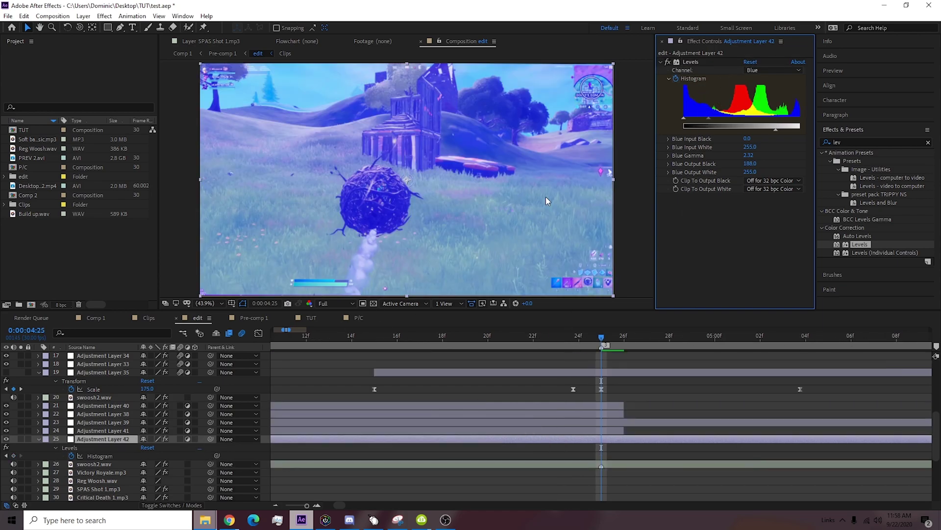
pyautogui.click(751, 62)
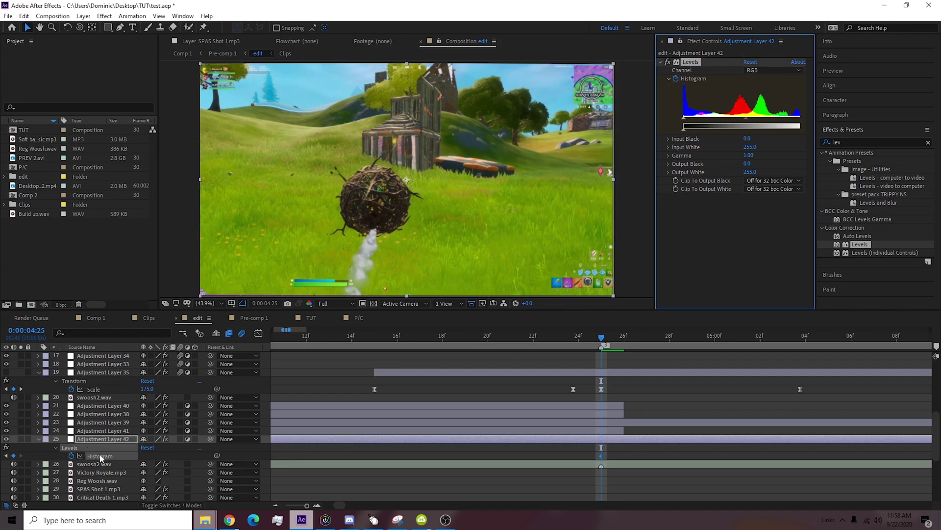
# Apply Easy Ease to all Histogram keyframes of the Levels layer and open their speed graph.
pyautogui.click(101, 458)
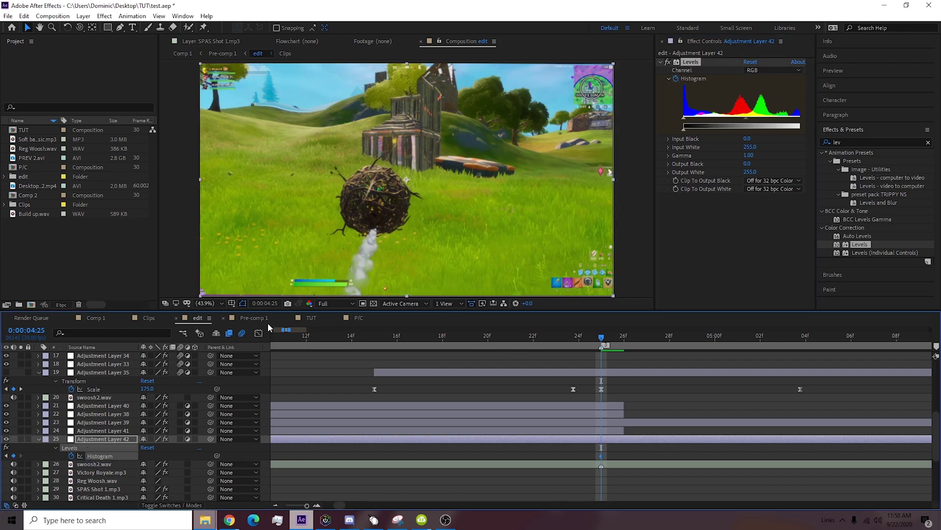
pyautogui.rightClick(603, 456)
pyautogui.moveTo(653, 440)
pyautogui.click(733, 381)
pyautogui.click(258, 333)
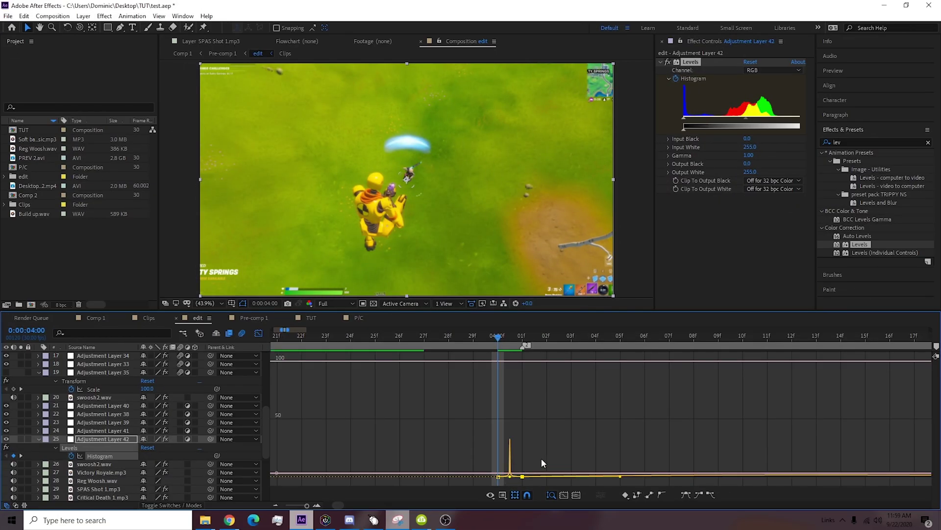
# Undo the last Histogram speed curve adjustments.
pyautogui.press('-')
pyautogui.press('-')
pyautogui.press('-')
pyautogui.press('-')
pyautogui.press('-')
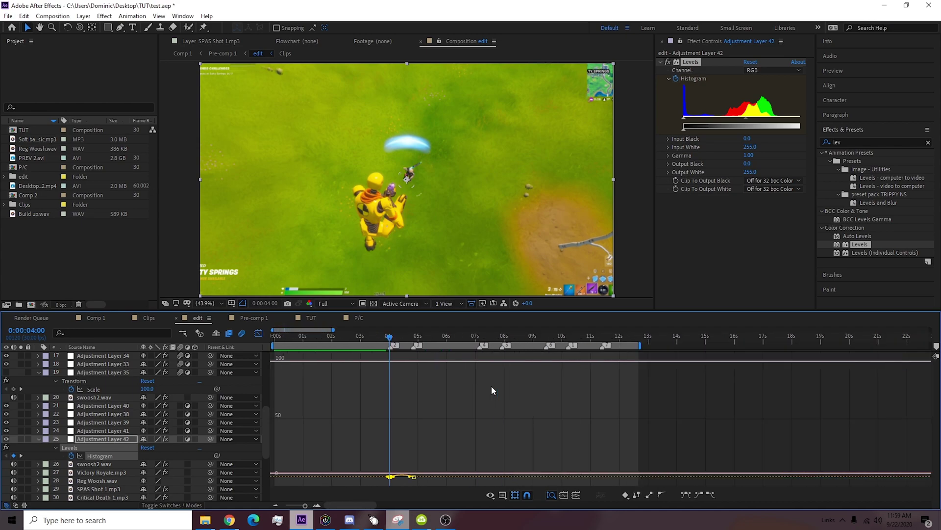
pyautogui.press('=')
pyautogui.scroll(5, 492, 385)
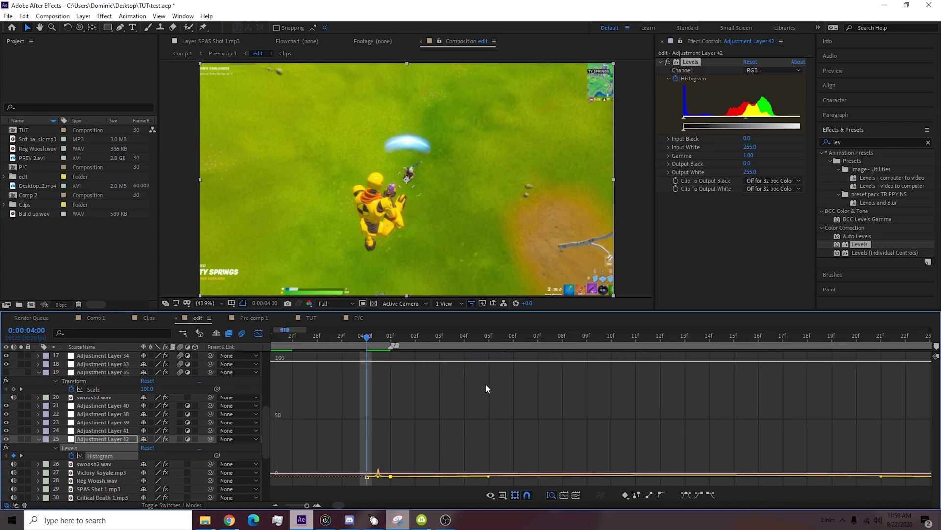
pyautogui.hotkey('ctrl', 'z')
pyautogui.hotkey('ctrl', 'z')
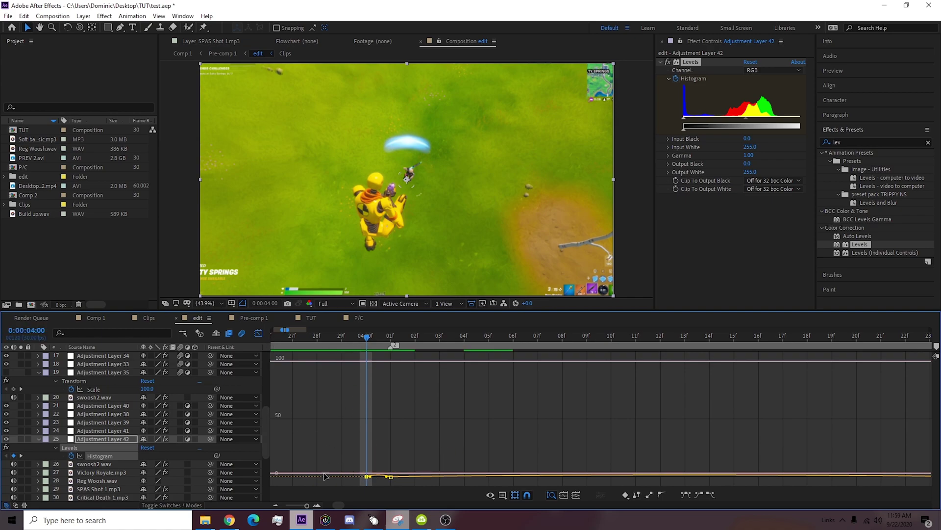
# Reshape the Histogram speed graph for a burst just after 0:00:04:01, extending the last keyframe's incoming influence to 100%.
pyautogui.moveTo(371, 476)
pyautogui.mouseDown()
pyautogui.moveTo(388, 478)
pyautogui.moveTo(377, 479)
pyautogui.mouseUp()
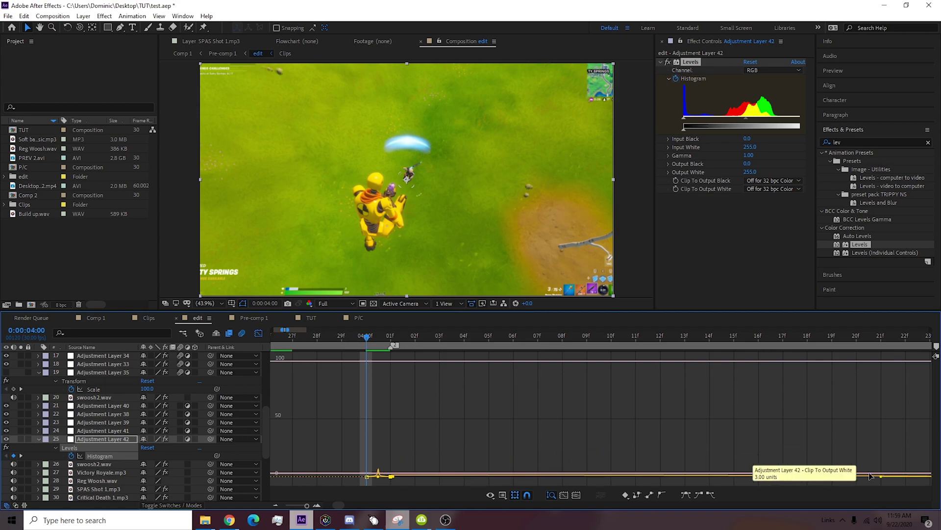
pyautogui.moveTo(881, 476); pyautogui.dragTo(459, 482)
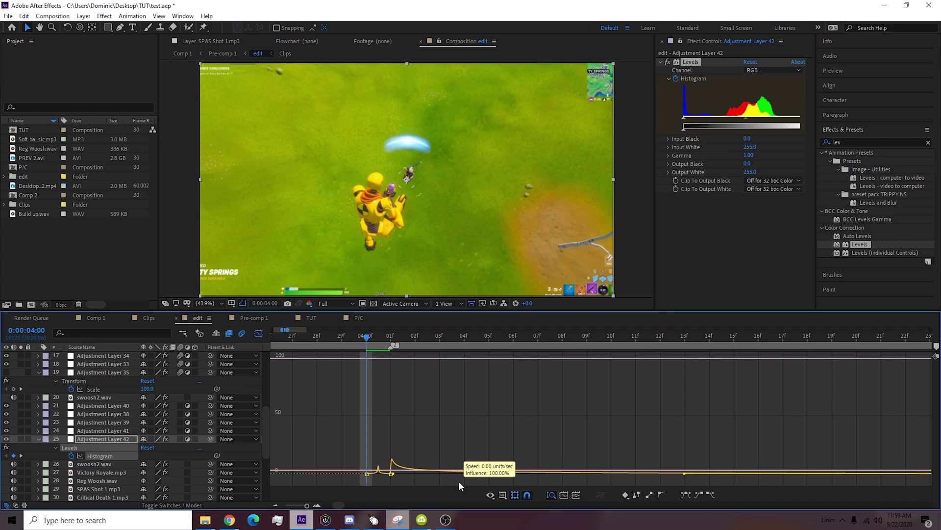
pyautogui.press('-')
pyautogui.press('-')
pyautogui.click(255, 334)
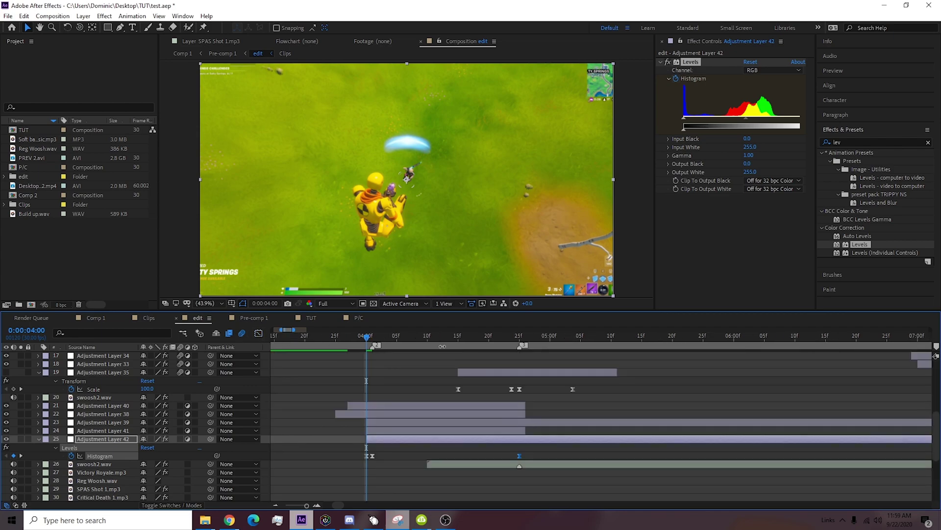
# Add an adjustment layer directly above the tilt shake layer, Adjustment Layer 39, at 0:00:04:01.
pyautogui.moveTo(372, 342); pyautogui.dragTo(534, 368)
pyautogui.press('-')
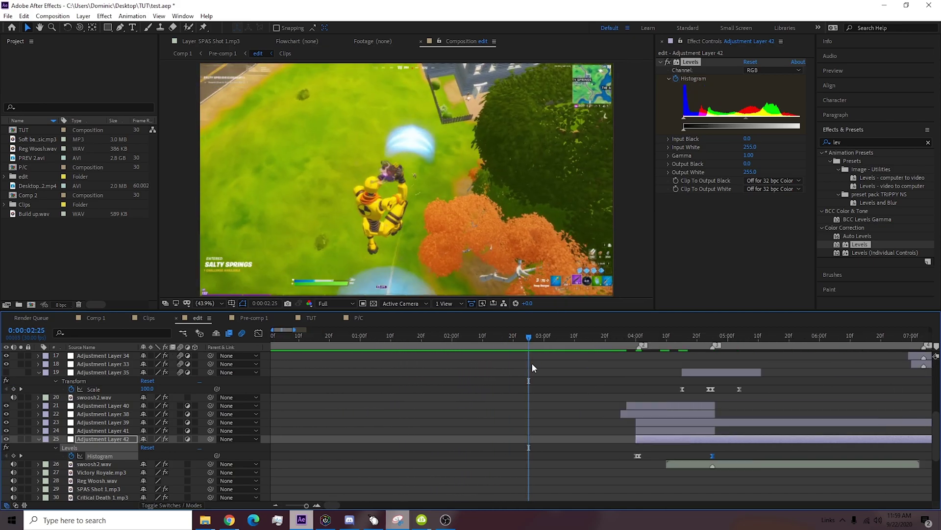
pyautogui.moveTo(335, 505); pyautogui.dragTo(338, 504)
pyautogui.click(524, 339)
pyautogui.click(533, 422)
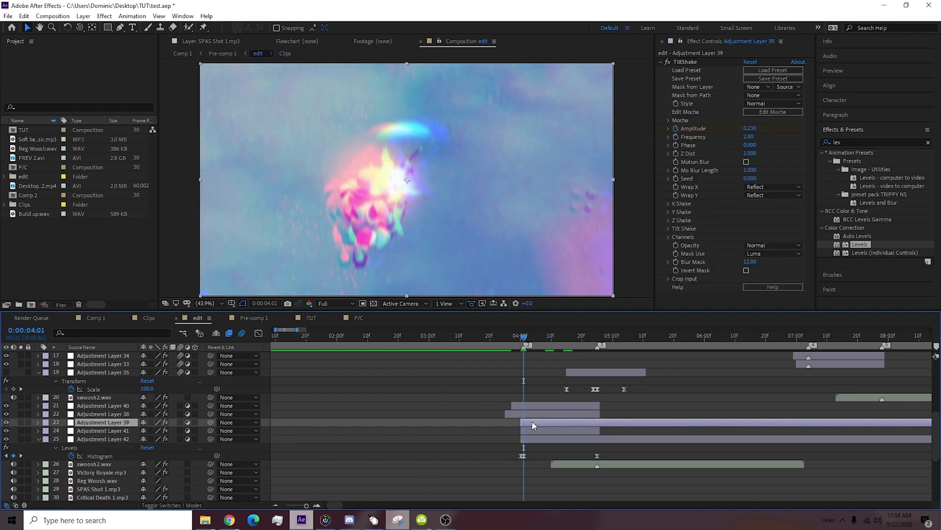
pyautogui.hotkey('ctrl', 'alt', 'y')
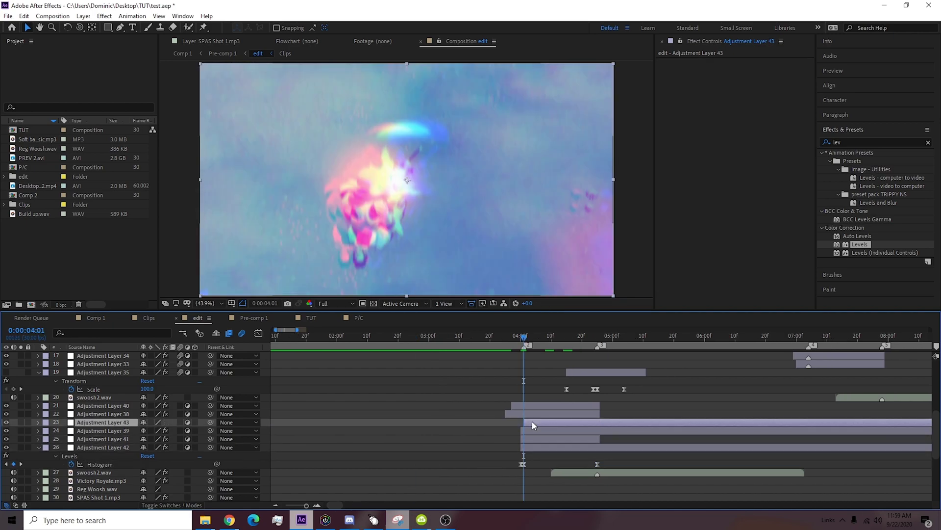
# Apply the Distort category's Warp effect to the new adjustment layer and set its Warp Style to FishEye.
pyautogui.click(832, 142)
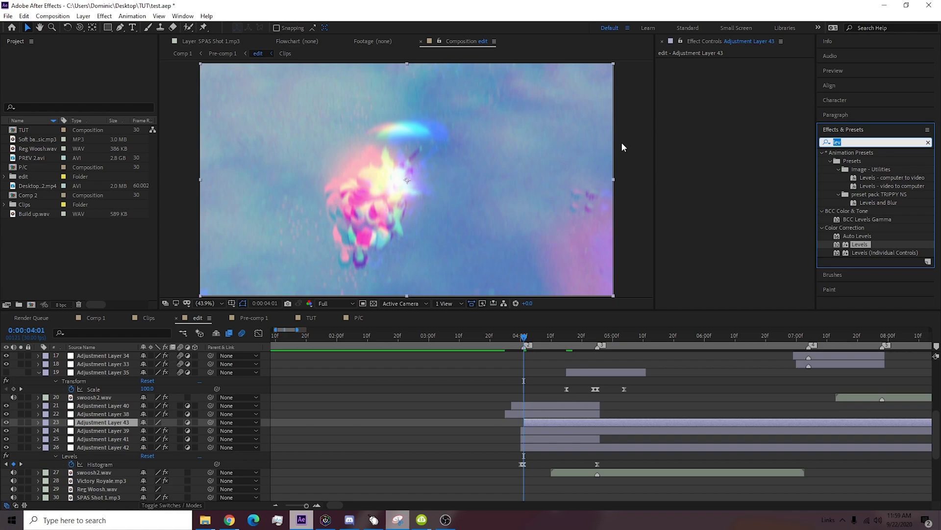
pyautogui.write('warp')
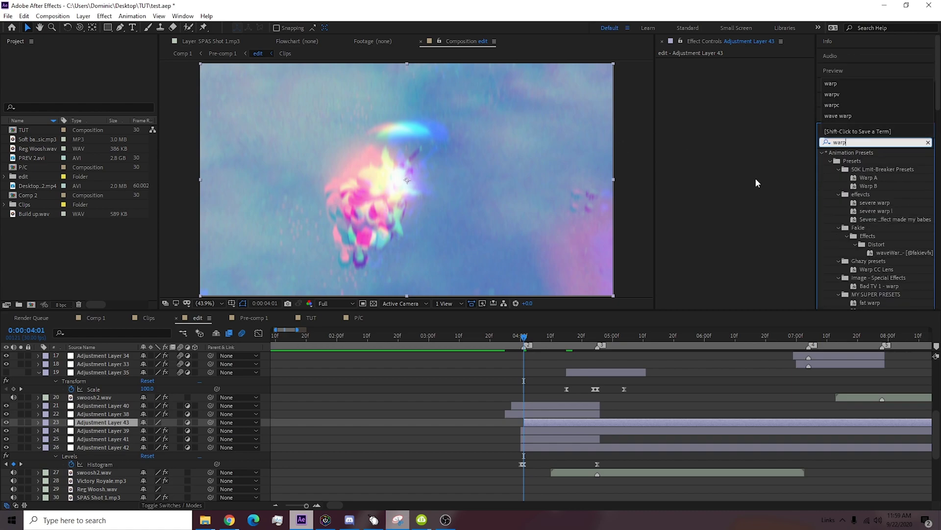
pyautogui.scroll(-10, 863, 236)
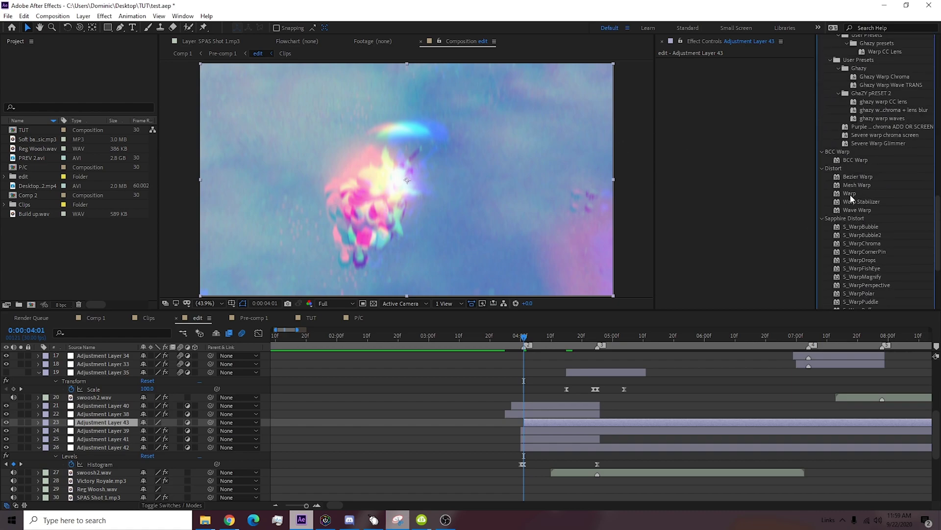
pyautogui.doubleClick(851, 194)
pyautogui.click(774, 70)
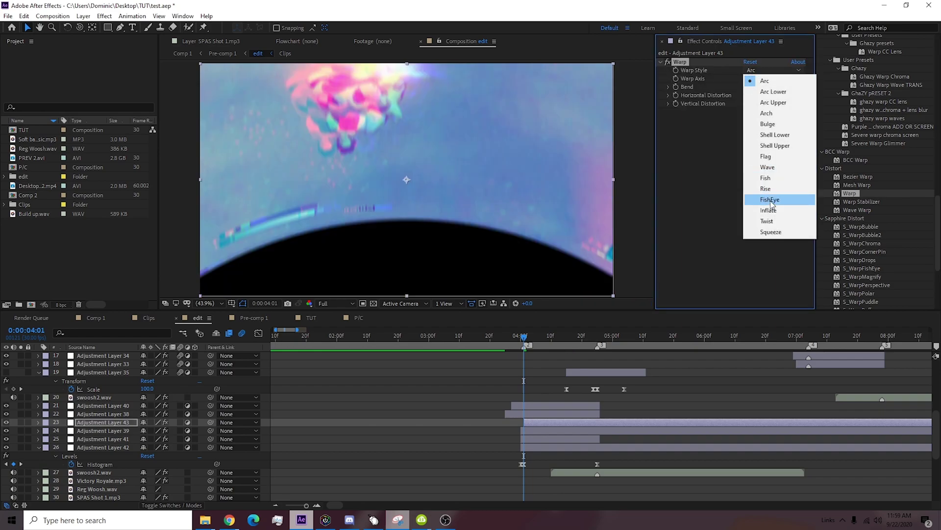
pyautogui.click(770, 200)
pyautogui.click(498, 337)
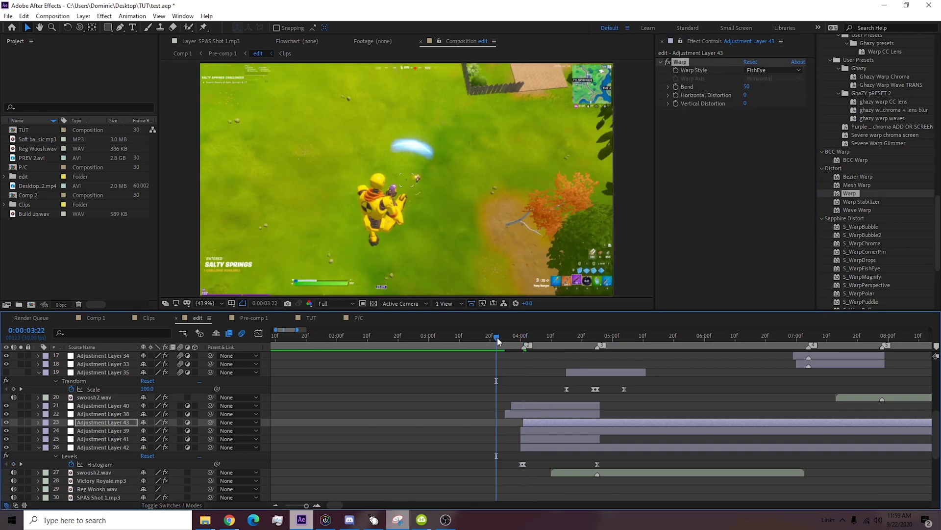
# Trim the FishEye warp layer to start at 0:00:03:22 and set a Bend keyframe of 0 there.
pyautogui.hotkey('alt', '[')
pyautogui.click(675, 88)
pyautogui.press('=')
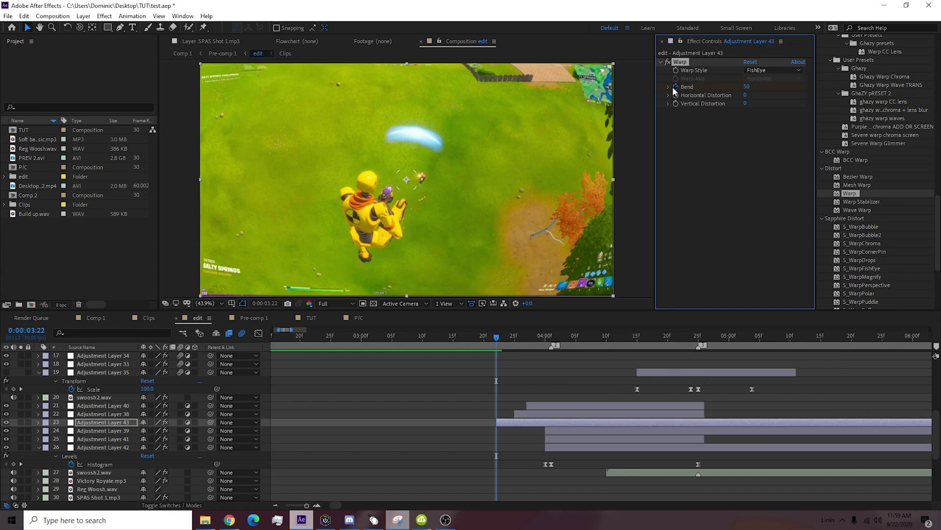
pyautogui.press('u')
pyautogui.click(141, 439)
pyautogui.click(143, 439)
pyautogui.write('0')
pyautogui.press('Return')
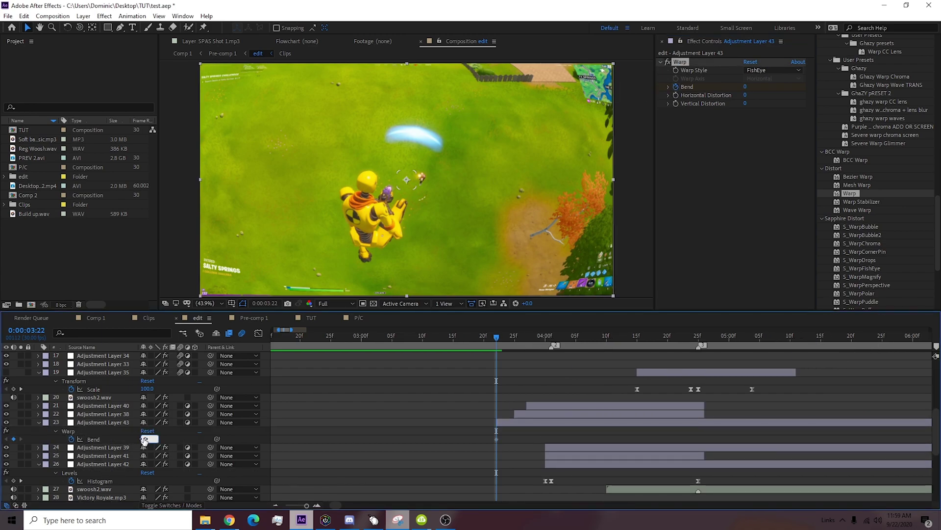
# Add Bend keyframes of -65 at 0:00:04:00 and 20 at 0:00:04:01.
pyautogui.click(545, 337)
pyautogui.moveTo(546, 337); pyautogui.dragTo(541, 337)
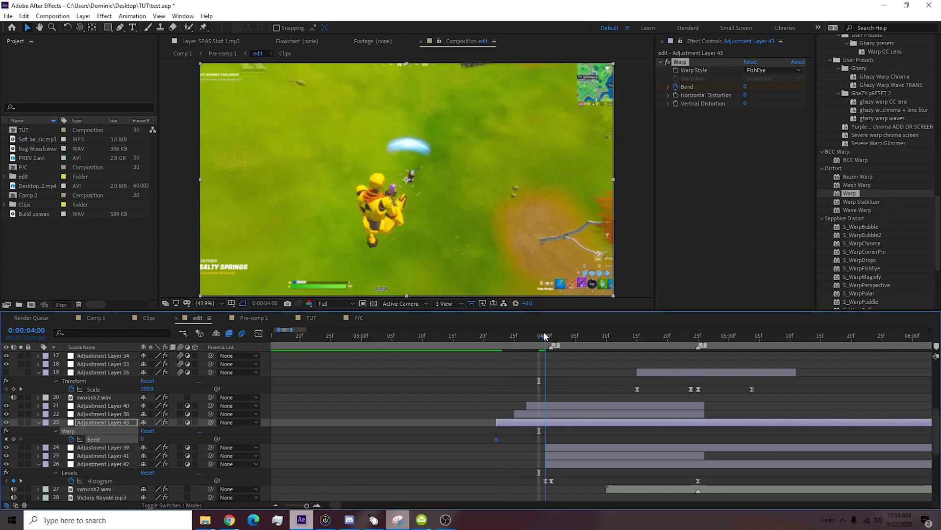
pyautogui.moveTo(142, 439); pyautogui.dragTo(109, 440)
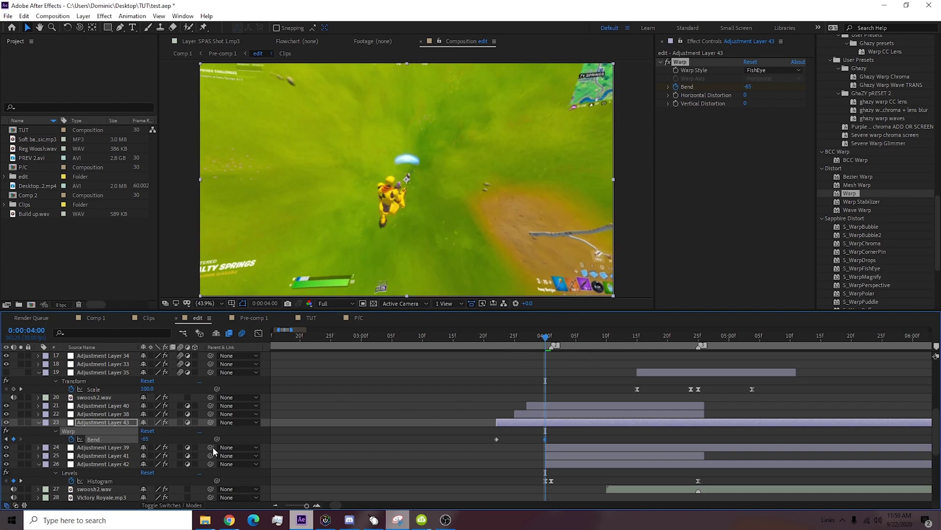
pyautogui.press('pagedown')
pyautogui.click(145, 439)
pyautogui.write('0')
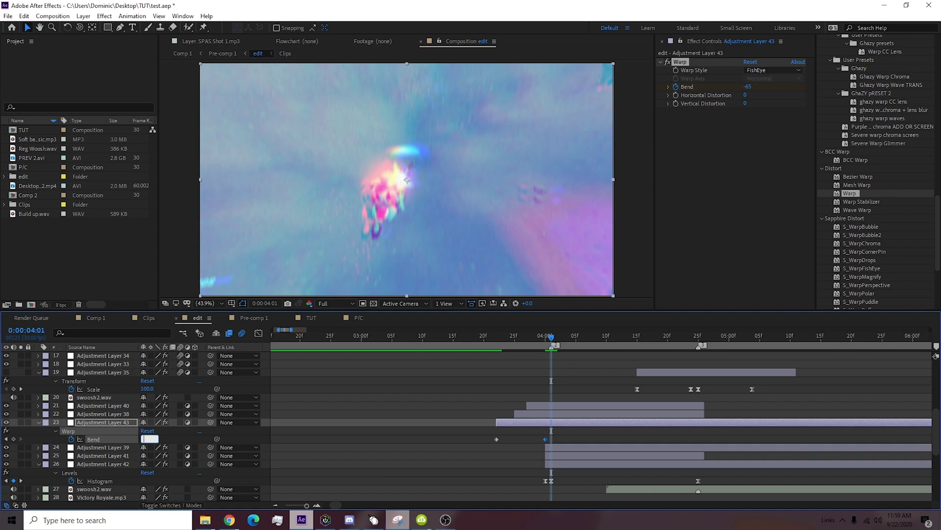
pyautogui.press('Return')
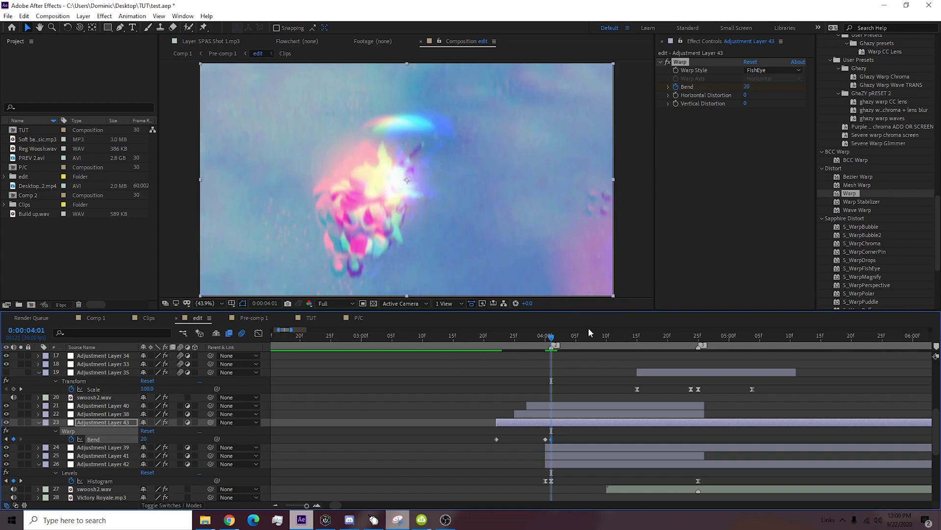
# Add a Bend keyframe of 0 at 0:00:04:09 and apply Easy Ease to all the Bend keyframes.
pyautogui.click(601, 337)
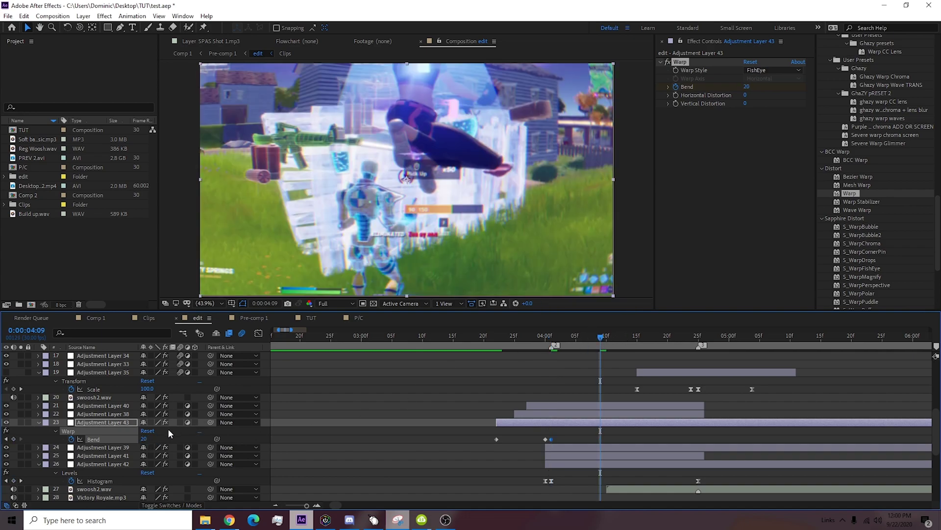
pyautogui.click(143, 438)
pyautogui.write('0')
pyautogui.press('Return')
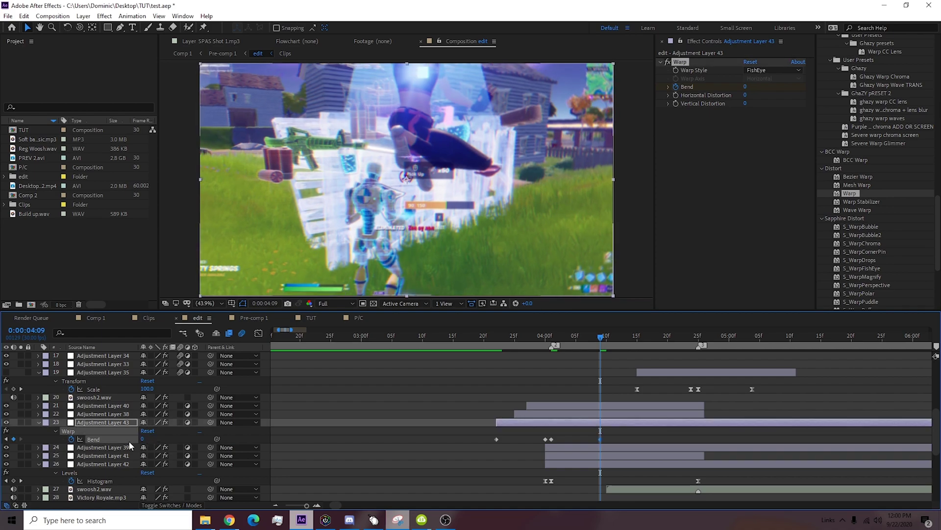
pyautogui.rightClick(552, 438)
pyautogui.moveTo(568, 432)
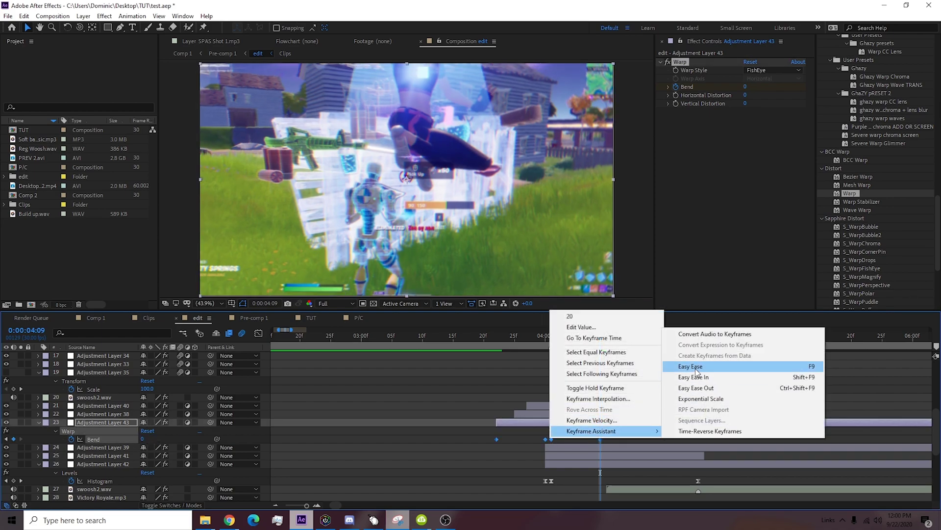
pyautogui.click(681, 365)
# Reshape the Bend value graph to leave the first keyframe flat and plunge steeply into the 0:00:04:00 keyframe.
pyautogui.click(259, 334)
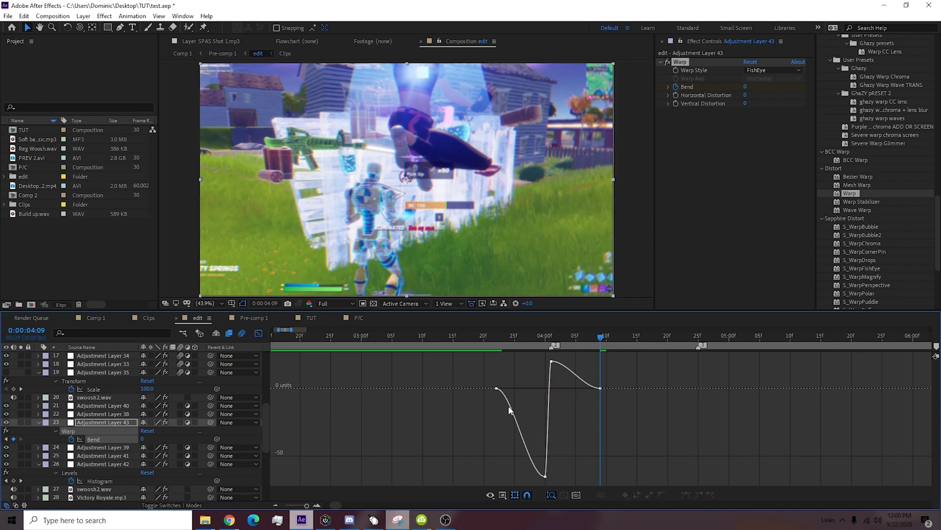
pyautogui.click(497, 388)
pyautogui.click(497, 339)
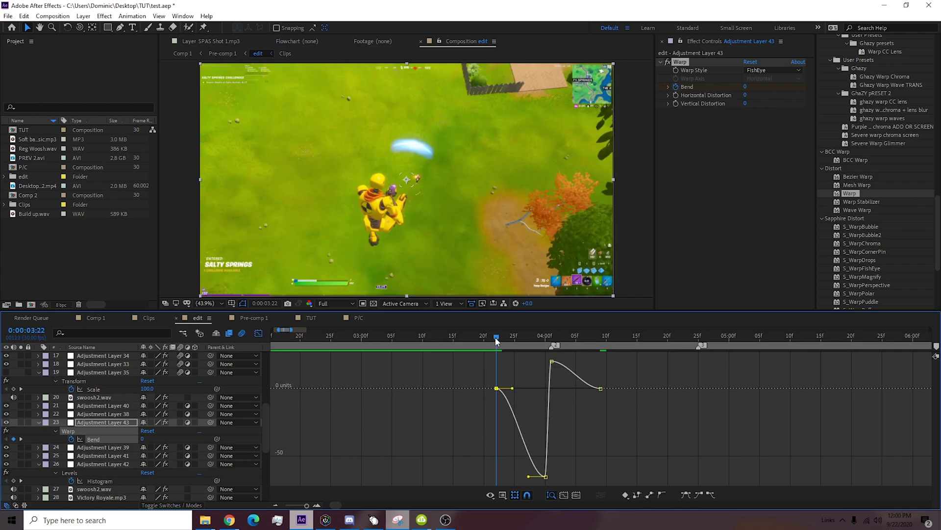
pyautogui.press('=')
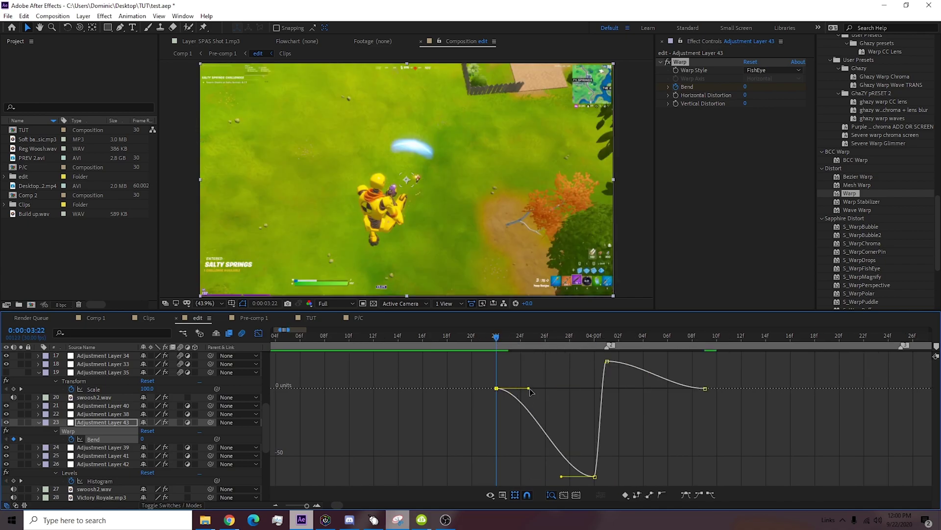
pyautogui.moveTo(529, 388); pyautogui.dragTo(460, 469)
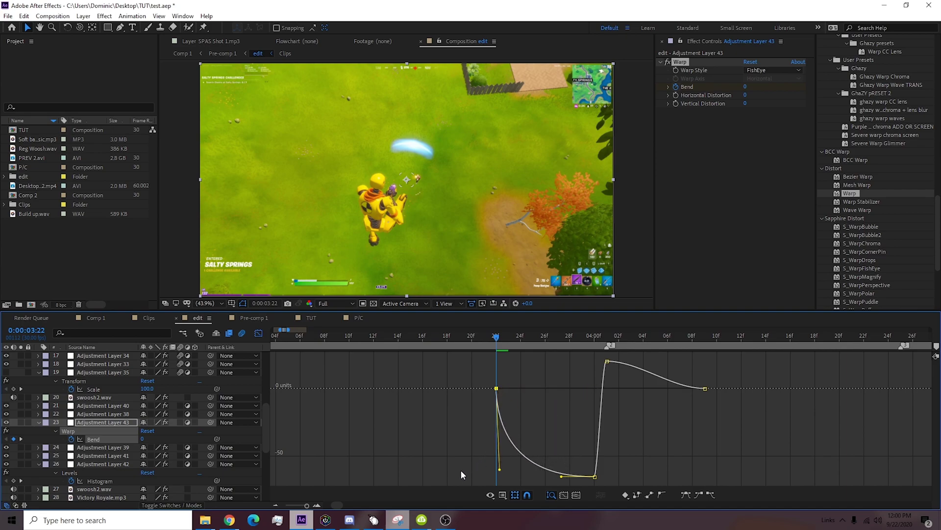
pyautogui.moveTo(562, 476); pyautogui.dragTo(586, 475)
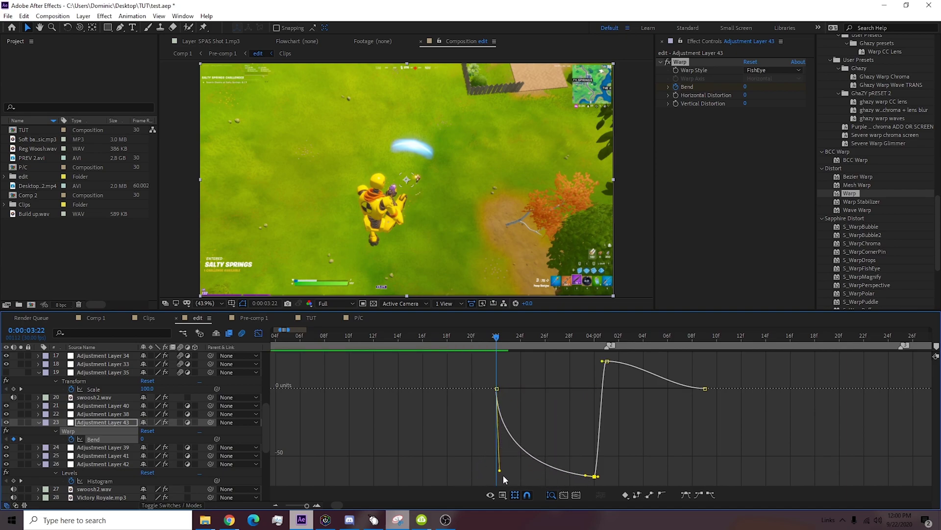
pyautogui.moveTo(499, 471); pyautogui.dragTo(602, 402)
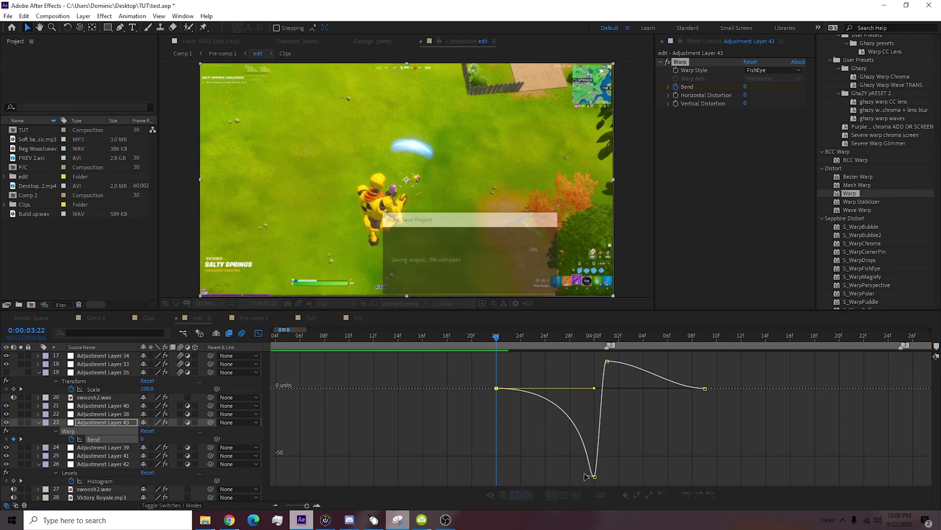
pyautogui.moveTo(586, 475); pyautogui.dragTo(604, 407)
# Reshape the Bend graph between 0:00:04:00 and 0:00:04:01 into a late, near-vertical rise.
pyautogui.moveTo(501, 334); pyautogui.dragTo(607, 362)
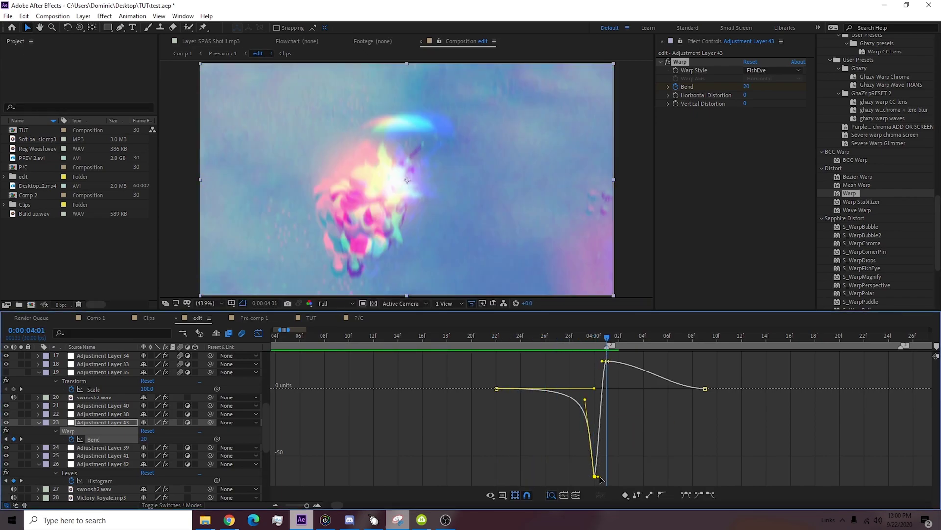
pyautogui.click(642, 464)
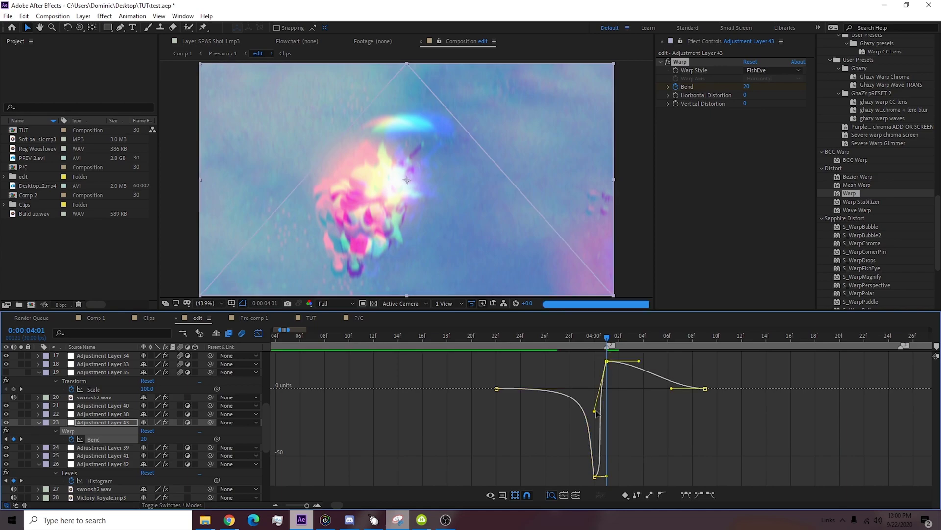
pyautogui.moveTo(595, 409); pyautogui.dragTo(634, 461)
pyautogui.click(607, 361)
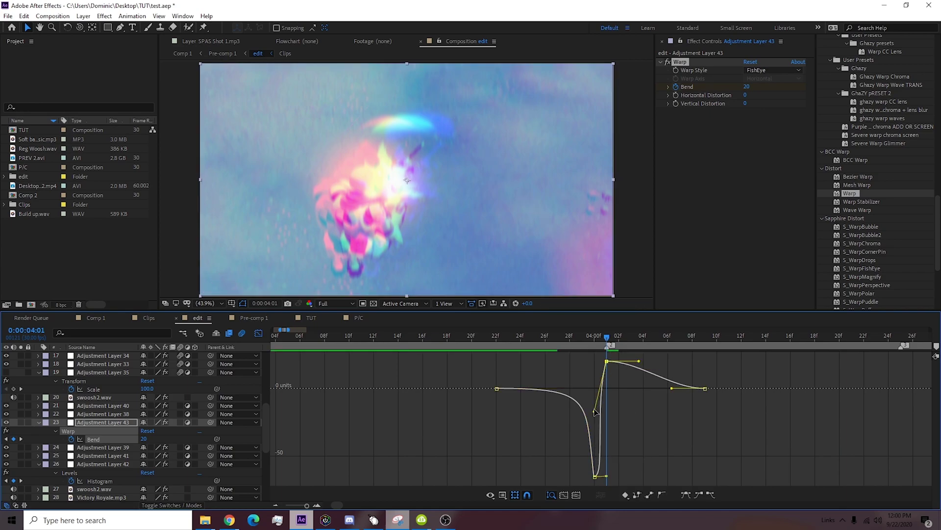
pyautogui.moveTo(598, 409); pyautogui.dragTo(603, 451)
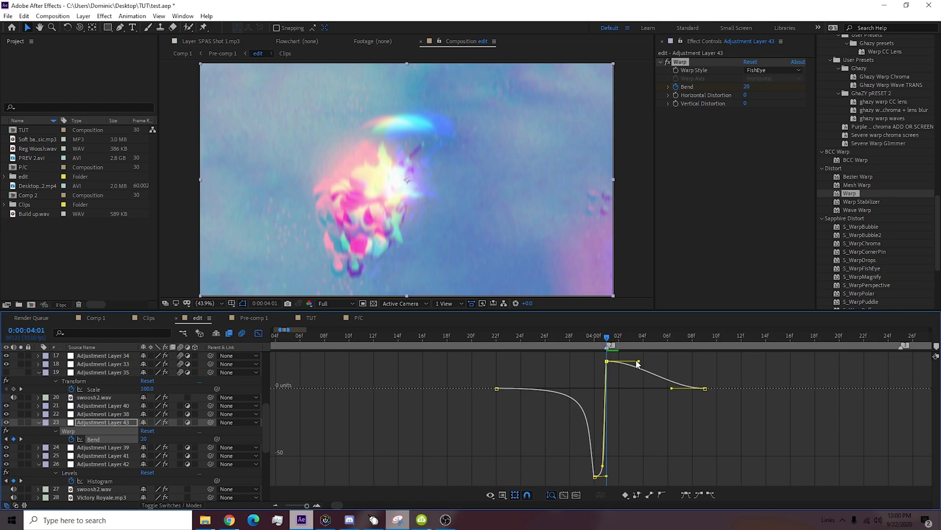
# Shape the Bend curve after 0:00:04:01 to drop sharply and flatten into the last keyframe, then return to the layer bar view.
pyautogui.moveTo(635, 361); pyautogui.dragTo(589, 386)
pyautogui.moveTo(639, 361); pyautogui.dragTo(610, 390)
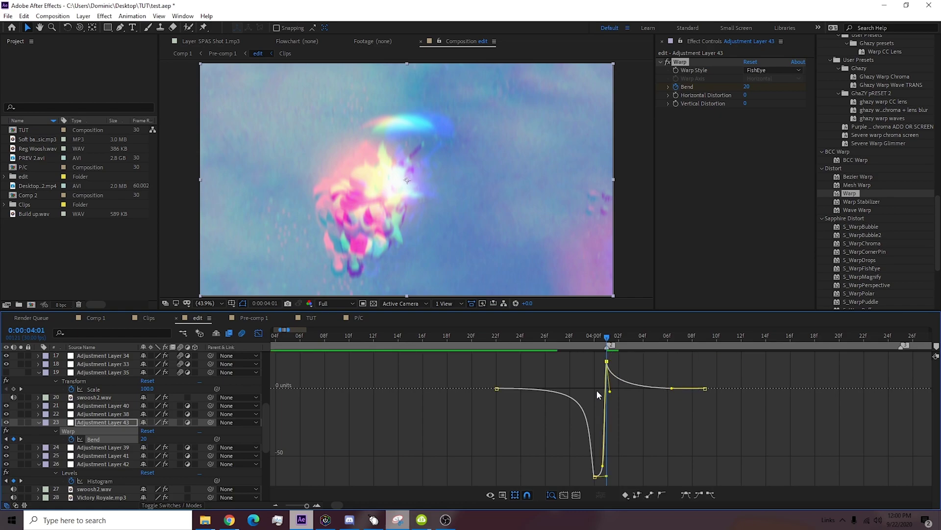
pyautogui.moveTo(671, 388); pyautogui.dragTo(610, 389)
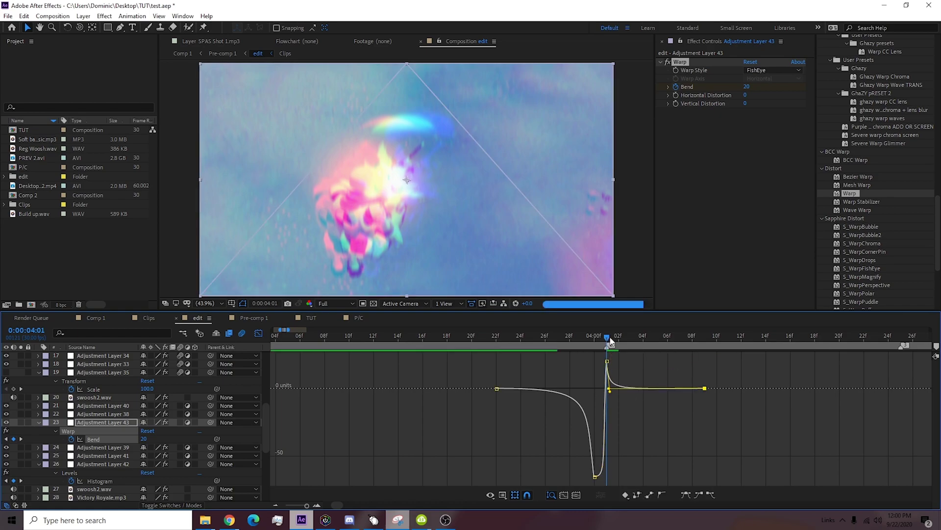
pyautogui.click(593, 338)
pyautogui.moveTo(592, 339); pyautogui.dragTo(607, 337)
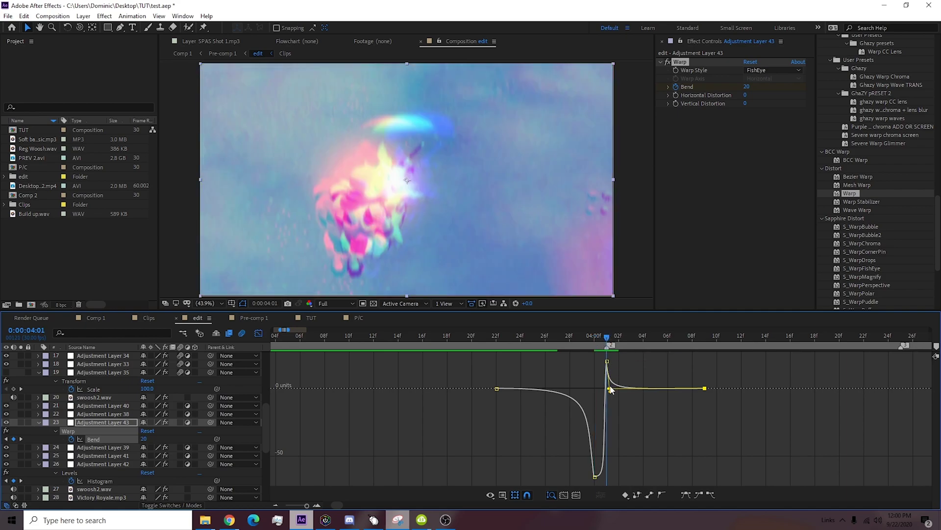
pyautogui.moveTo(629, 390); pyautogui.dragTo(633, 388)
pyautogui.click(607, 362)
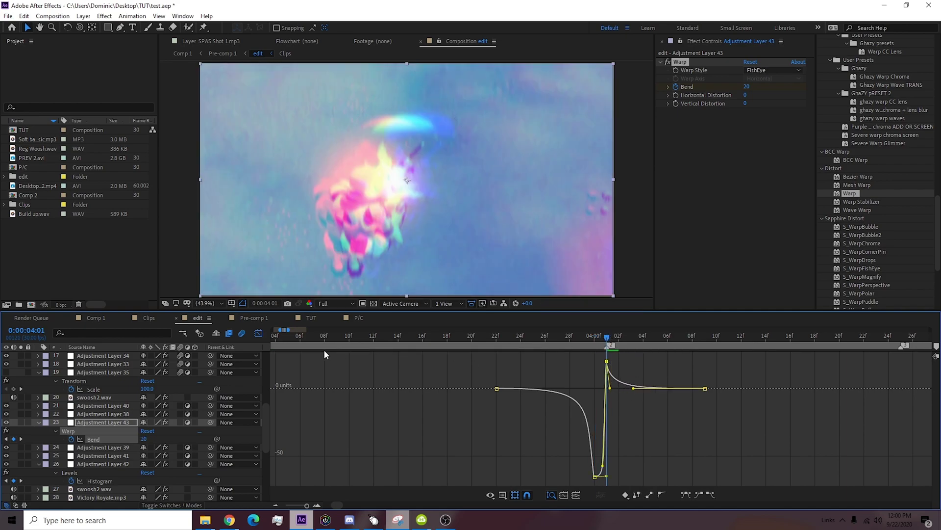
pyautogui.press('-')
pyautogui.click(258, 333)
# Expand the Preview settings and play the warp impact from 0:00:02:14 without audio.
pyautogui.click(320, 338)
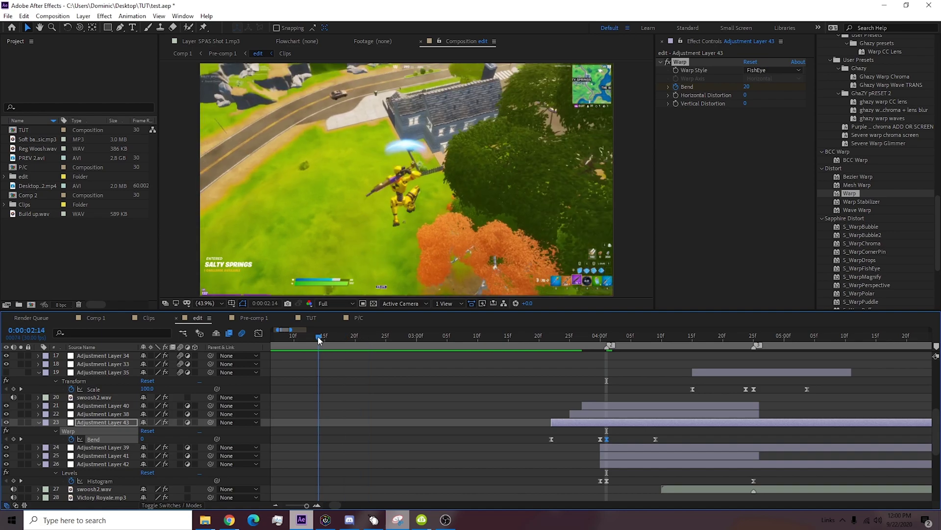
pyautogui.scroll(12, 856, 139)
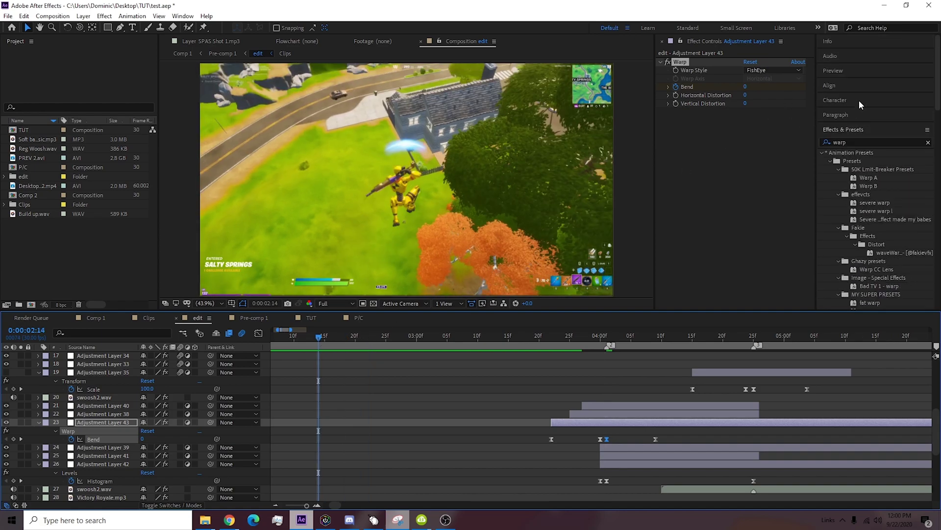
pyautogui.click(856, 72)
pyautogui.click(881, 120)
pyautogui.click(881, 119)
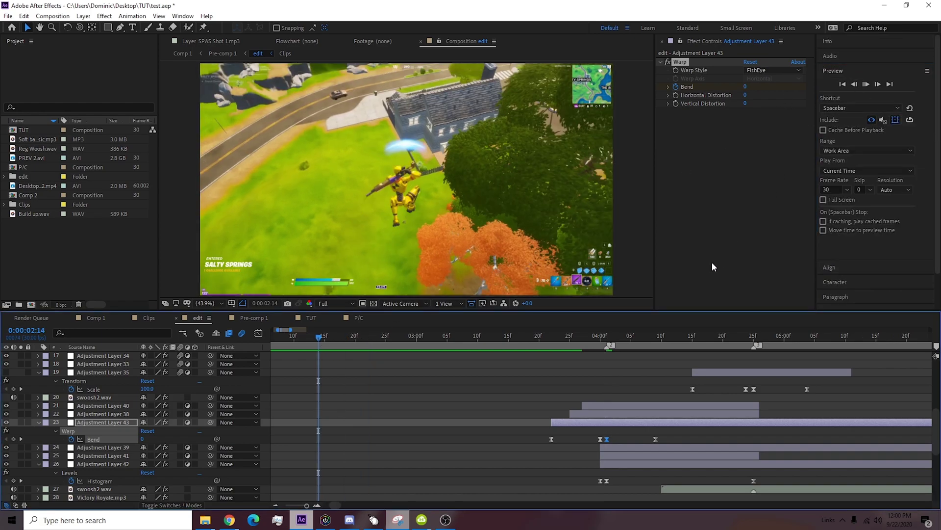
pyautogui.press('space')
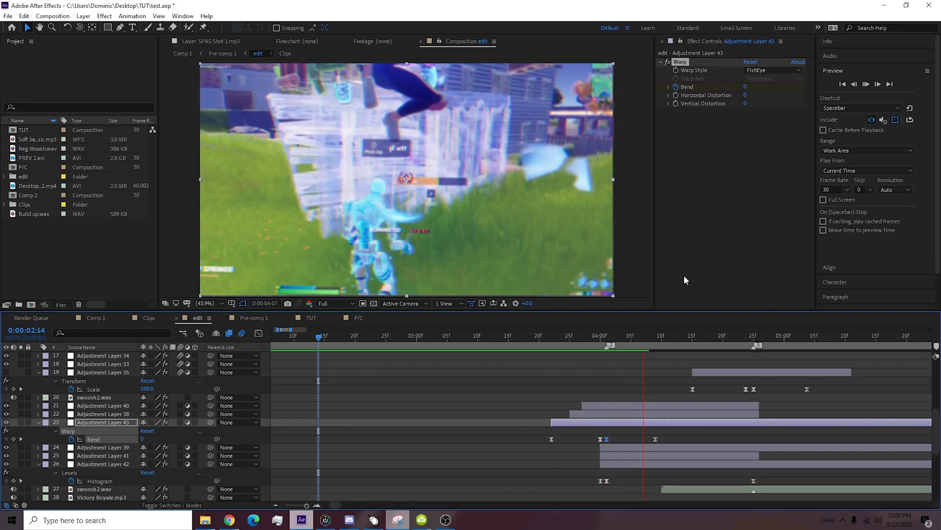
# Include audio in the preview and play the impact again from 0:00:02:13 and 0:00:02:23.
pyautogui.click(883, 120)
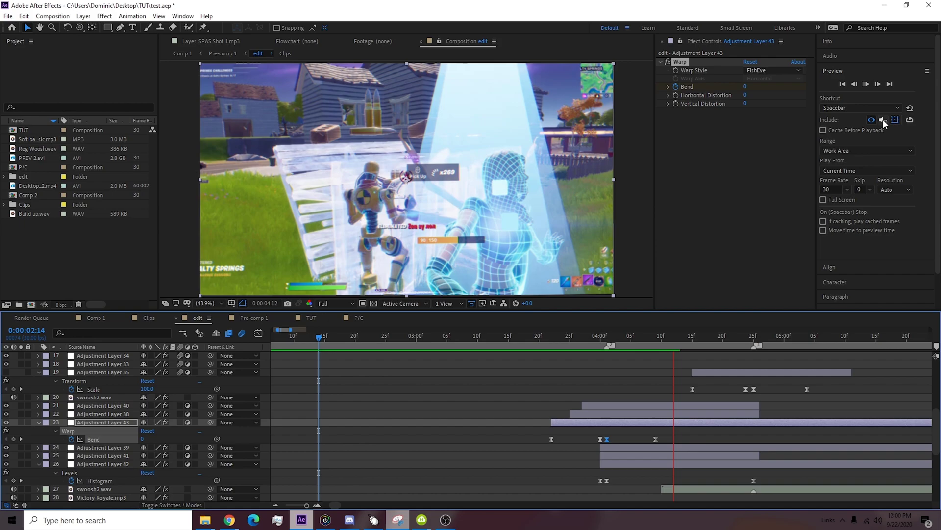
pyautogui.click(314, 339)
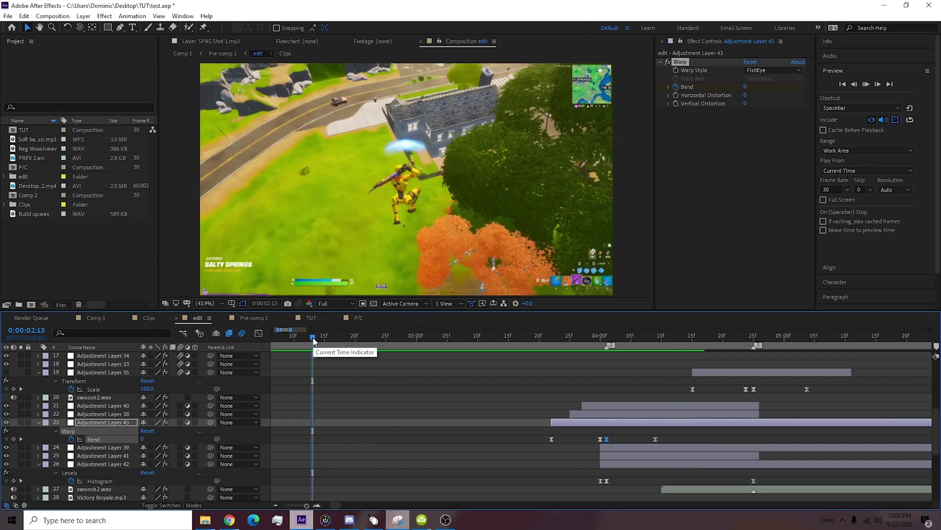
pyautogui.press('space')
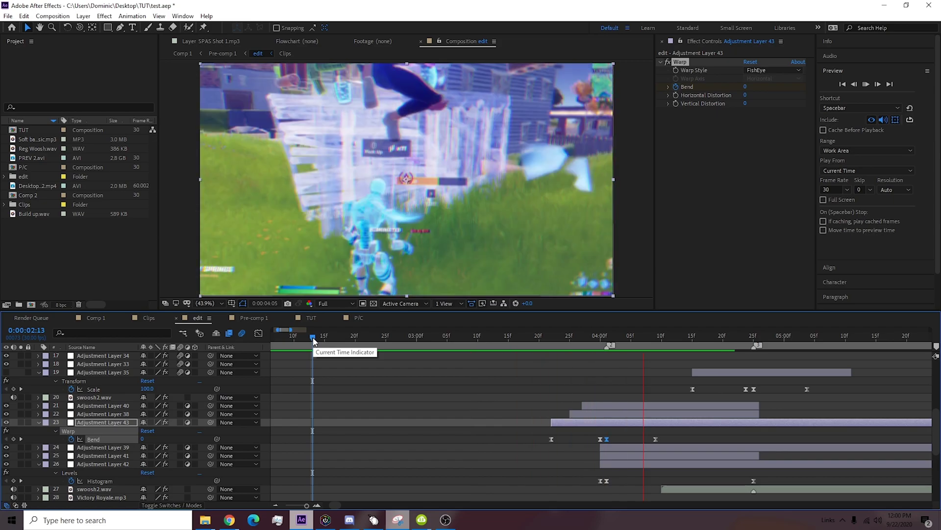
pyautogui.moveTo(313, 341); pyautogui.dragTo(376, 338)
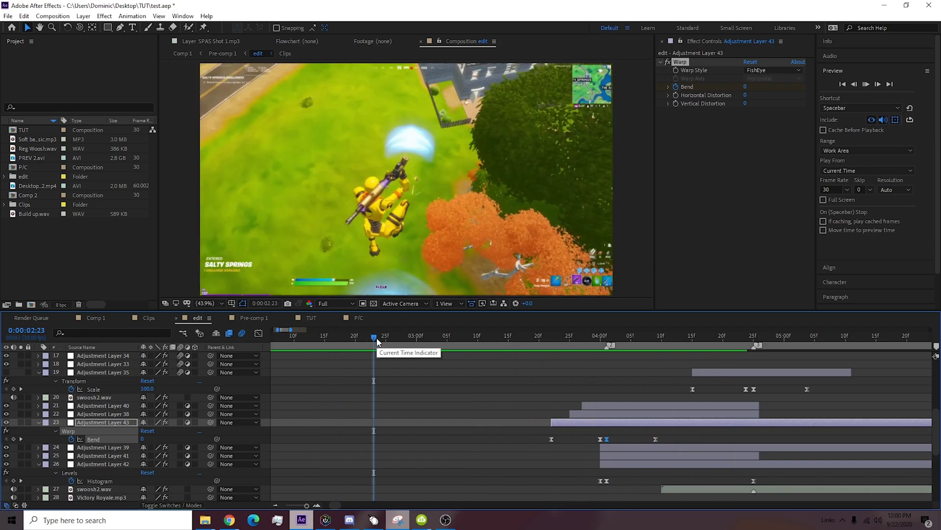
pyautogui.press('space')
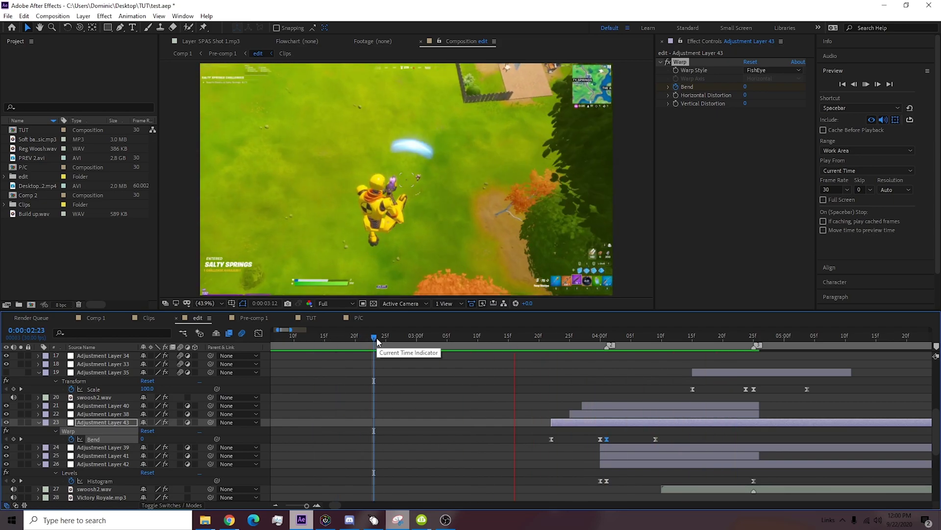
pyautogui.moveTo(374, 343); pyautogui.dragTo(688, 361)
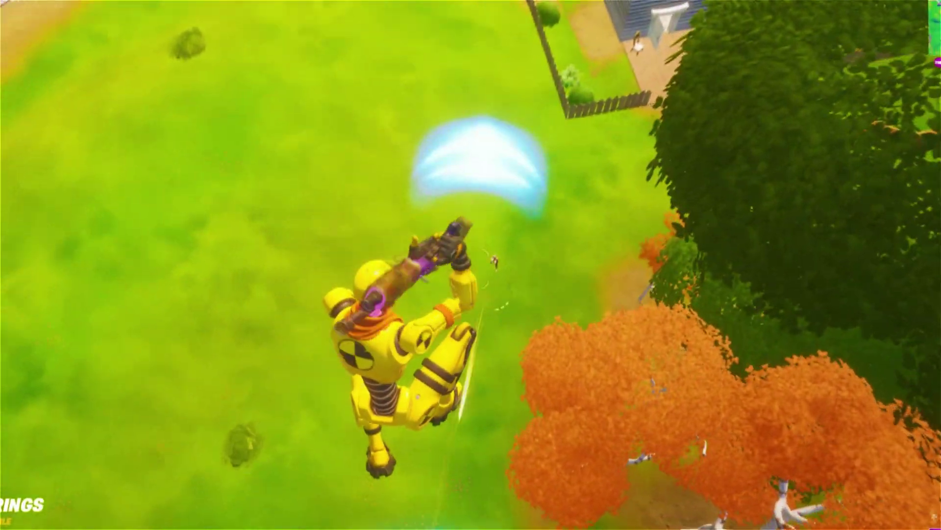